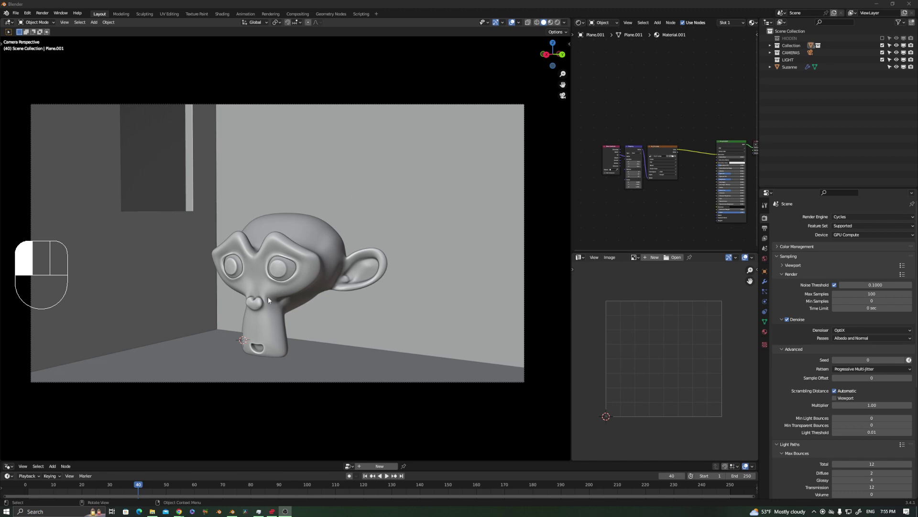
# Inspect the room from outside, return to the camera view and switch the viewport to Rendered shading
pyautogui.moveTo(267, 299); pyautogui.dragTo(268, 301, button='middle')
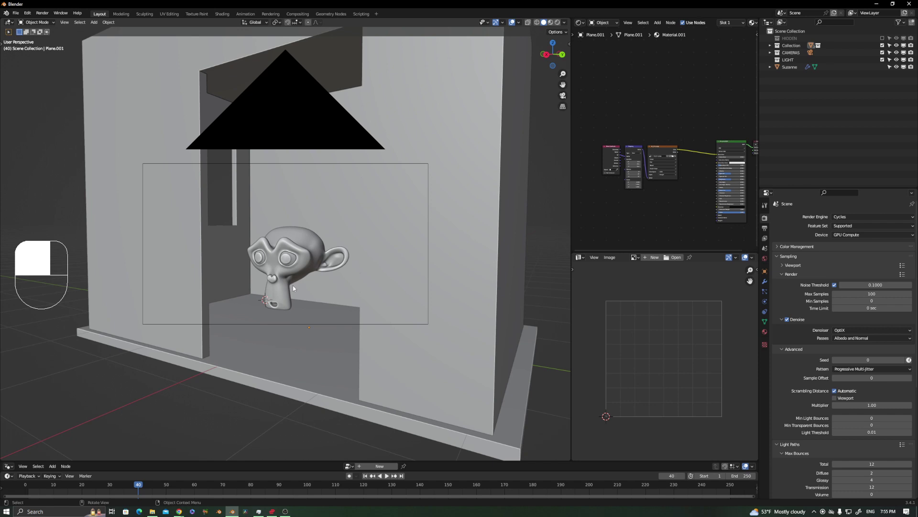
pyautogui.moveTo(342, 199); pyautogui.dragTo(331, 204, button='middle')
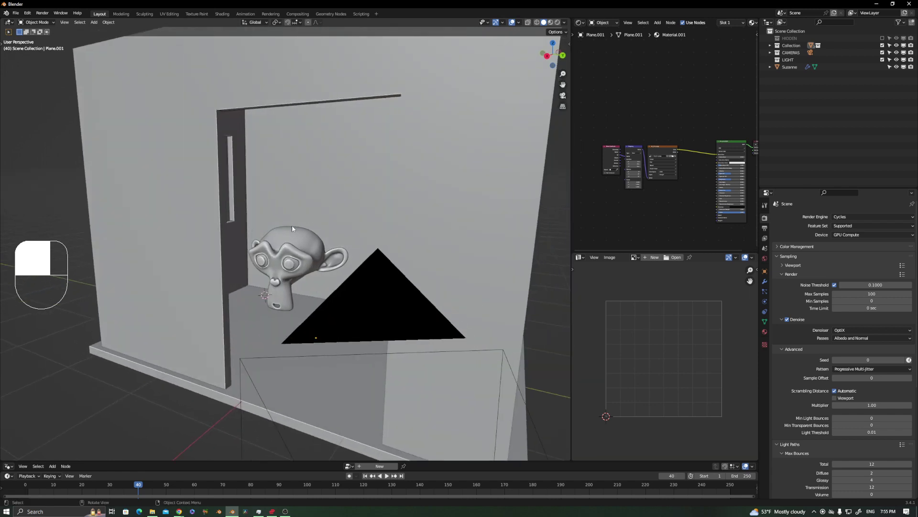
pyautogui.press('KP_0')
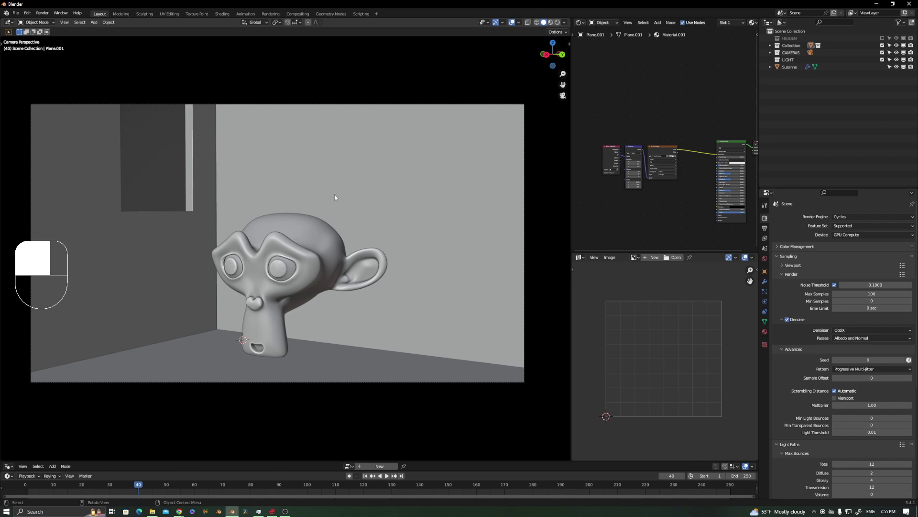
pyautogui.moveTo(617, 184); pyautogui.dragTo(601, 147, button='middle')
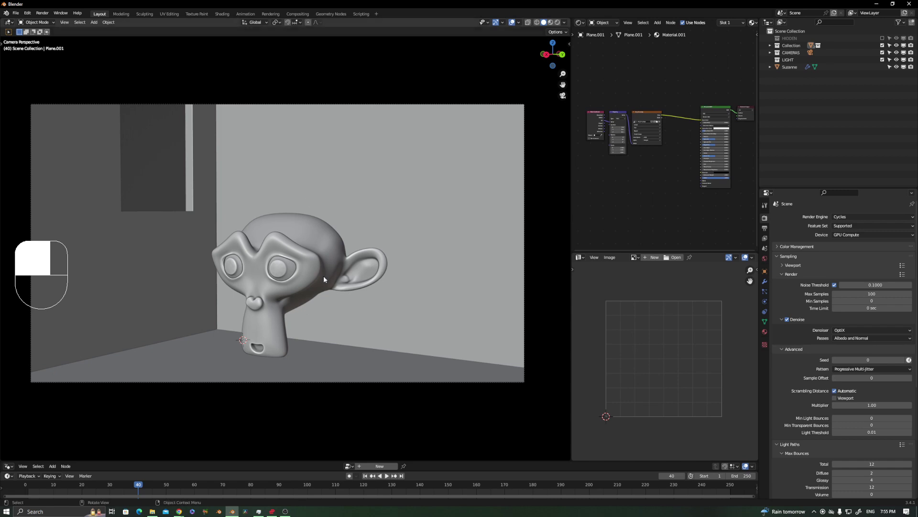
pyautogui.press('z')
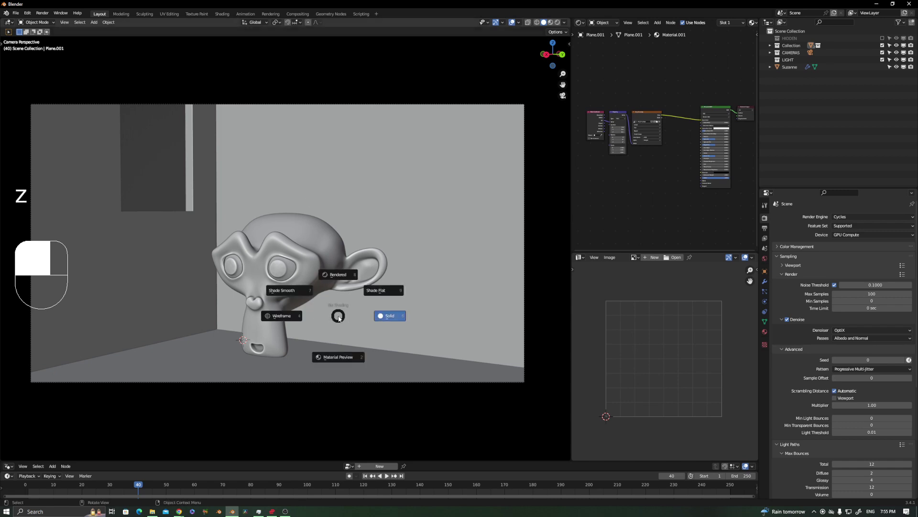
pyautogui.click(341, 273)
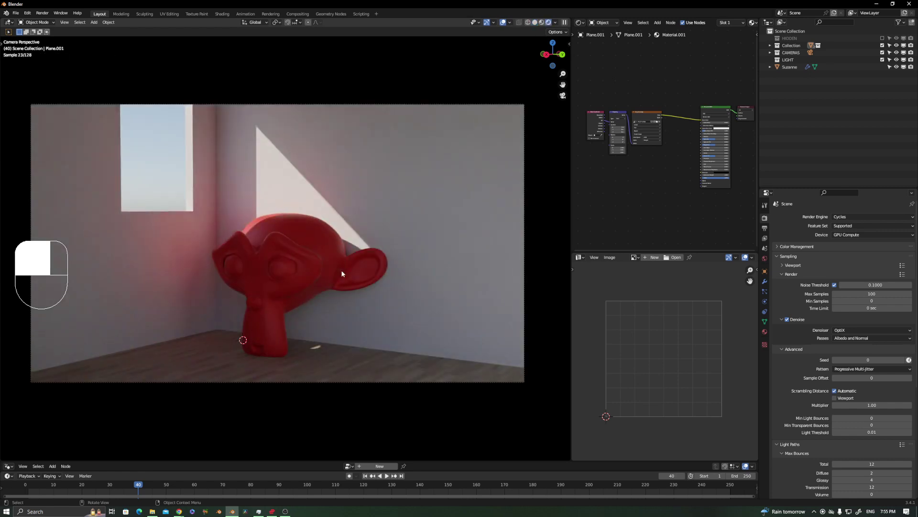
# Examine the rendered room and the red monkey head from outside, then restore the camera view with nothing selected
pyautogui.moveTo(312, 221); pyautogui.dragTo(315, 303, button='middle')
pyautogui.scroll(-6, 286, 259)
pyautogui.scroll(5, 334, 297)
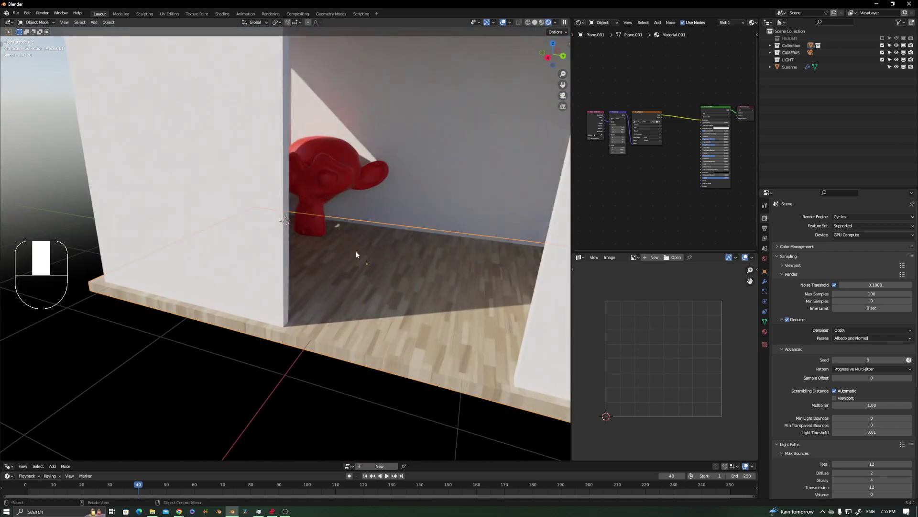
pyautogui.click(309, 183)
pyautogui.press('KP_0')
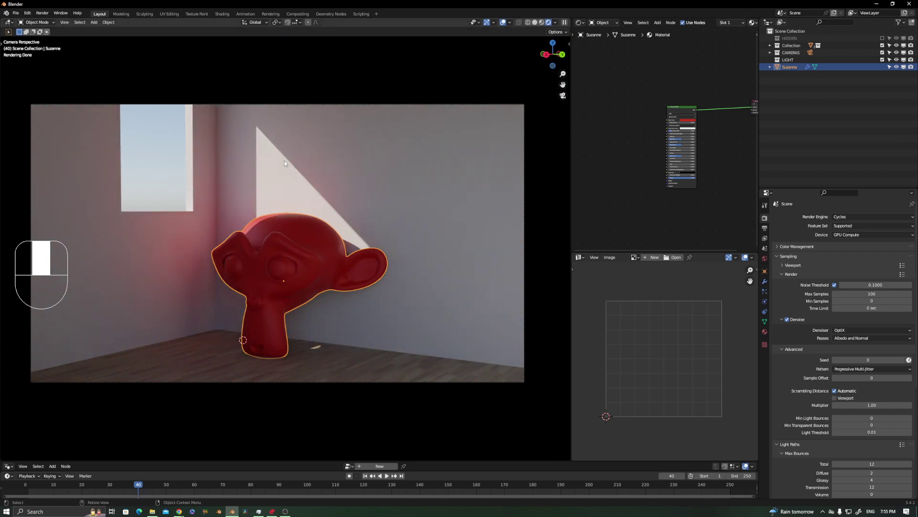
pyautogui.click(428, 100)
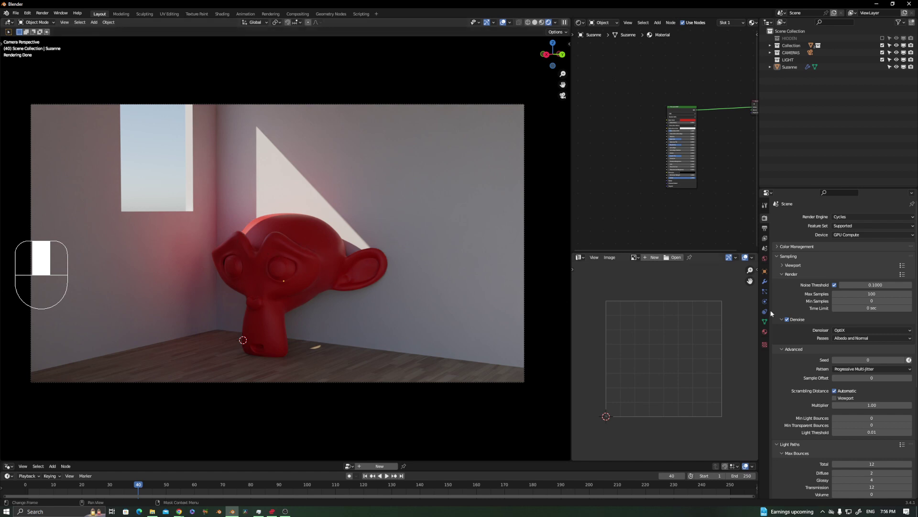
# Set the maximum Diffuse light bounces in the render's Light Paths settings to 12
pyautogui.scroll(-5, 861, 402)
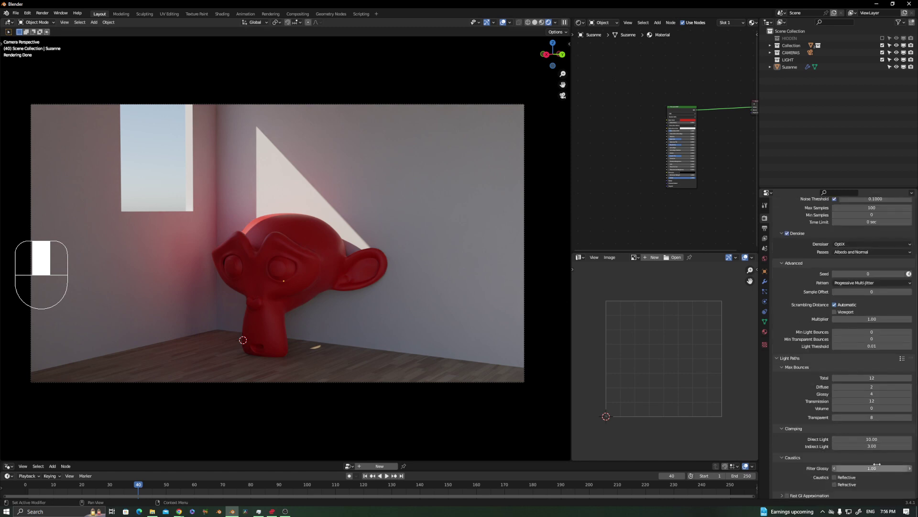
pyautogui.click(875, 387)
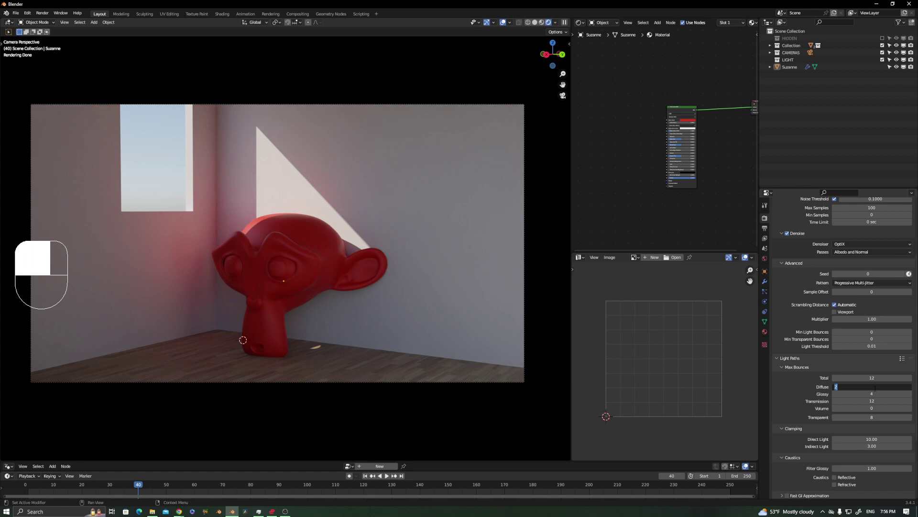
pyautogui.write('12')
pyautogui.press('Return')
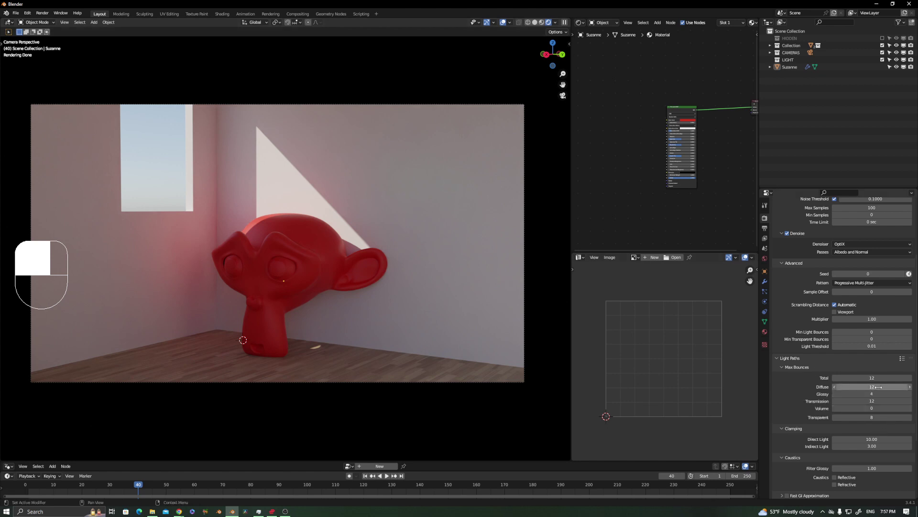
# Restore the maximum Diffuse light bounces to 2
pyautogui.click(867, 387)
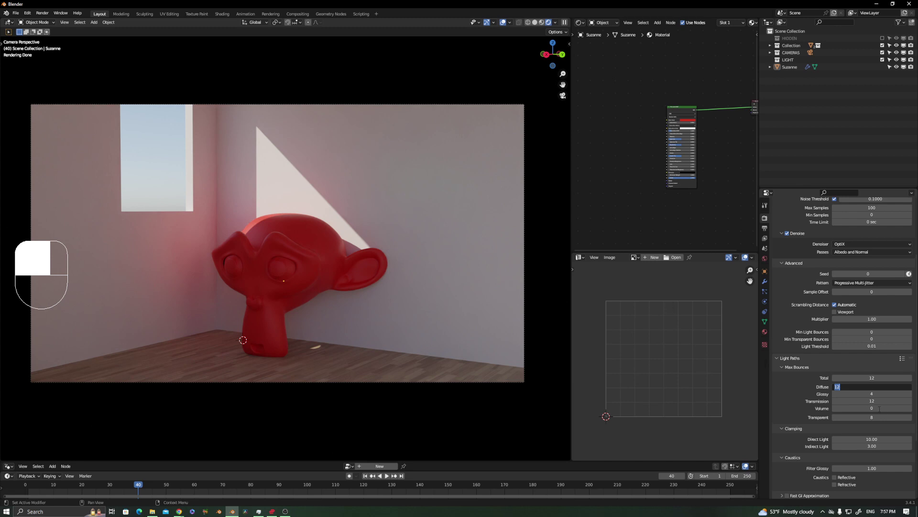
pyautogui.write('2')
pyautogui.press('Return')
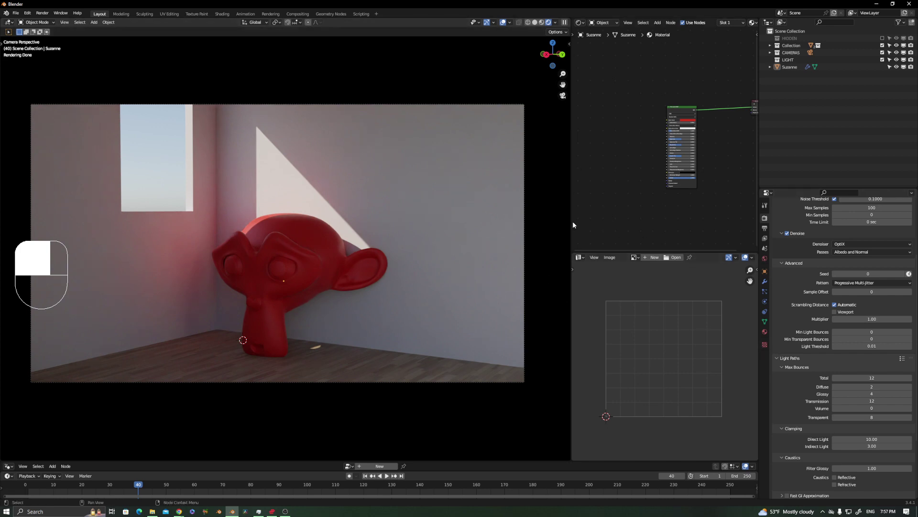
# Widen the shader editor area and select the wooden floor to show its material nodes
pyautogui.moveTo(572, 221); pyautogui.dragTo(493, 217)
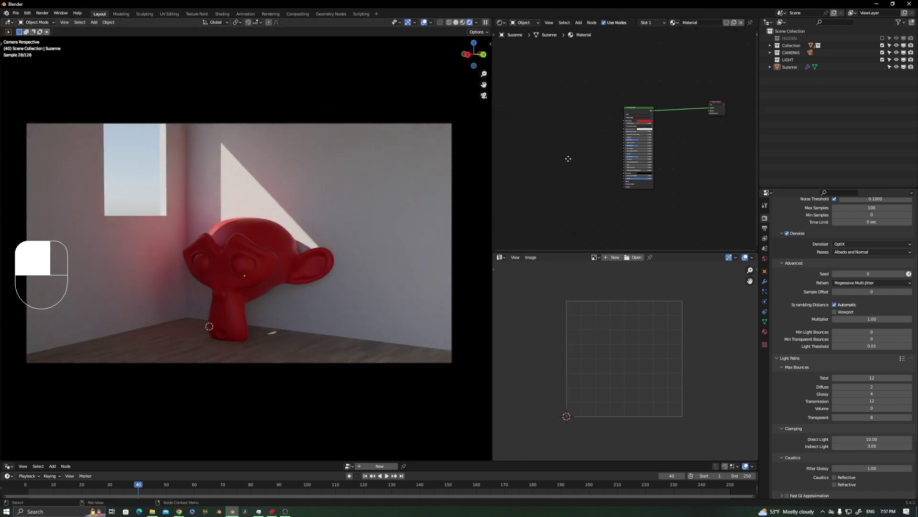
pyautogui.click(240, 251)
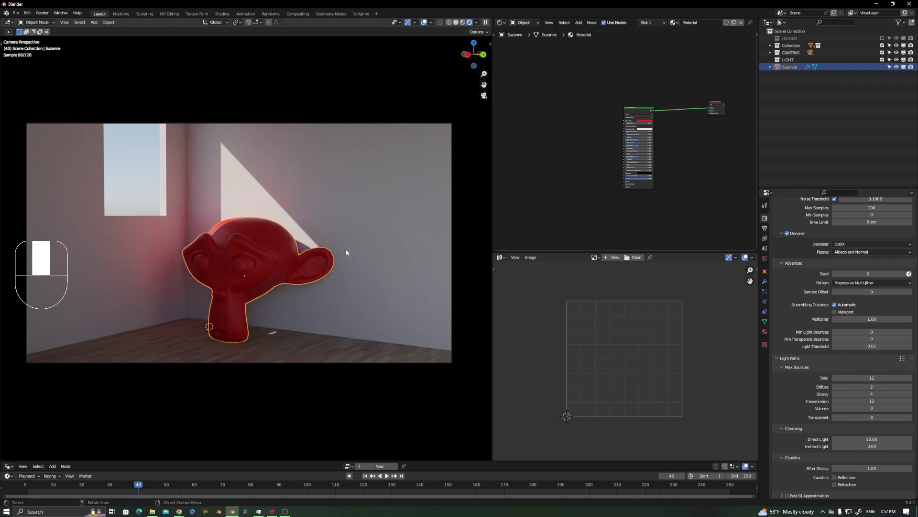
pyautogui.click(275, 356)
pyautogui.click(254, 246)
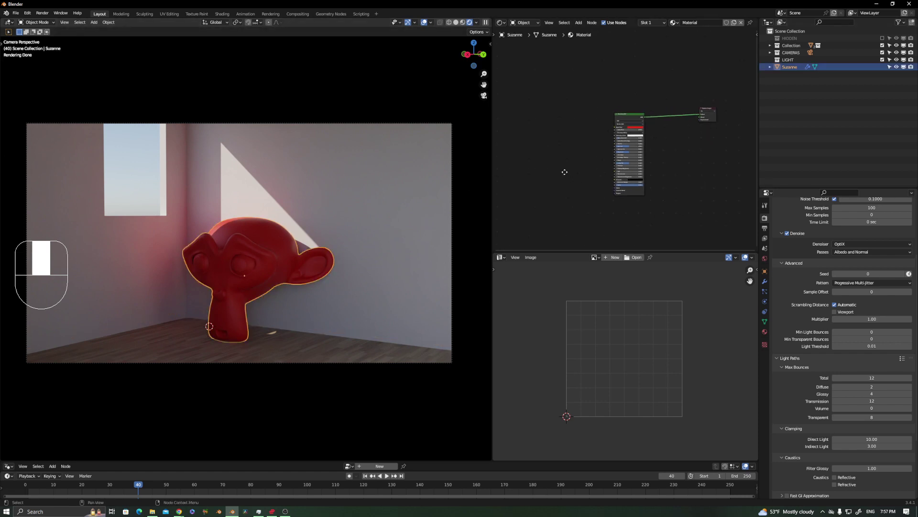
pyautogui.click(267, 350)
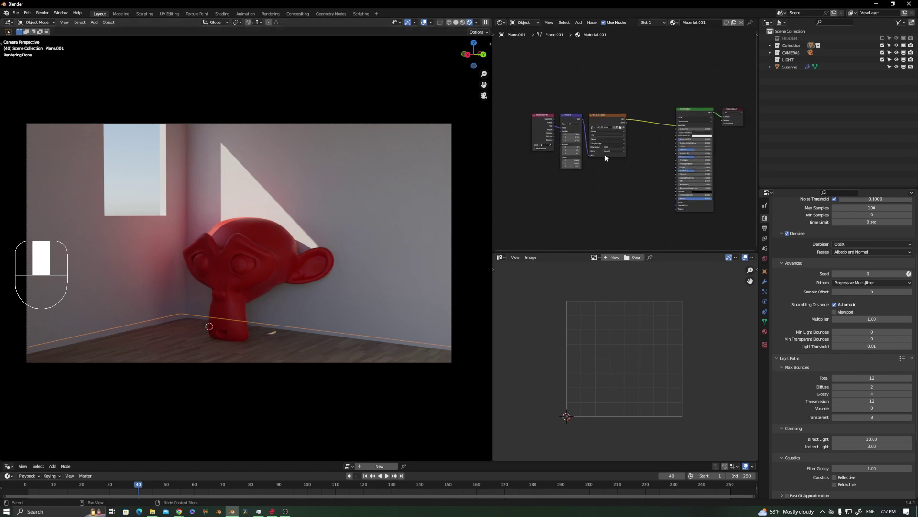
# Insert a Hue Saturation Value node between the floor's image texture and the Principled BSDF's Base Color
pyautogui.scroll(2, 648, 145)
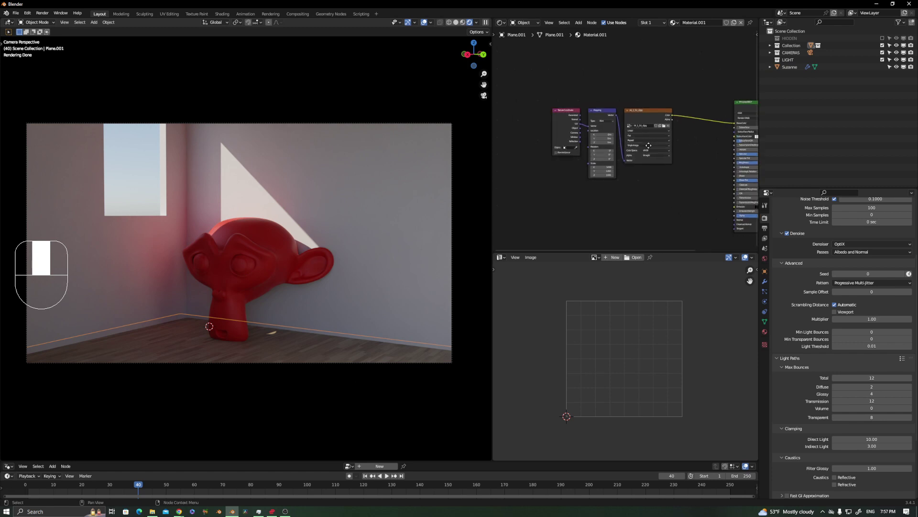
pyautogui.moveTo(648, 145); pyautogui.dragTo(587, 152, button='middle')
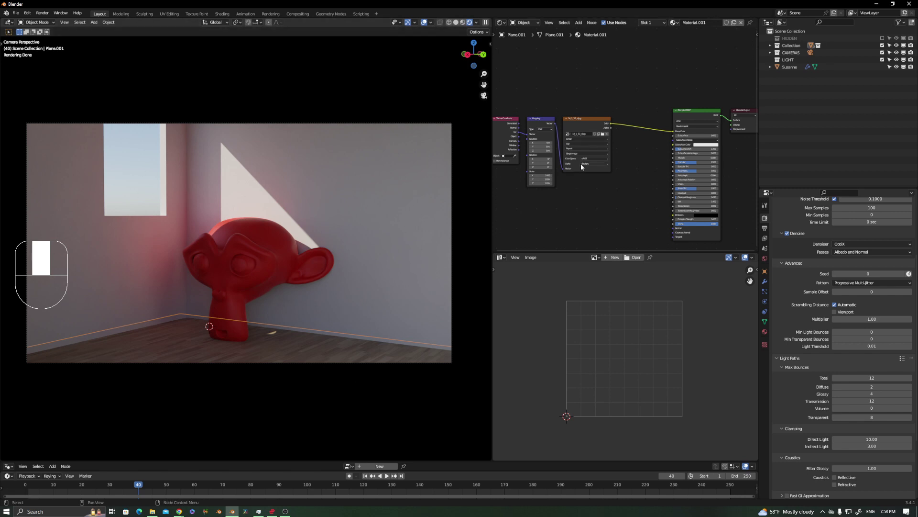
pyautogui.moveTo(609, 142); pyautogui.dragTo(631, 144, button='middle')
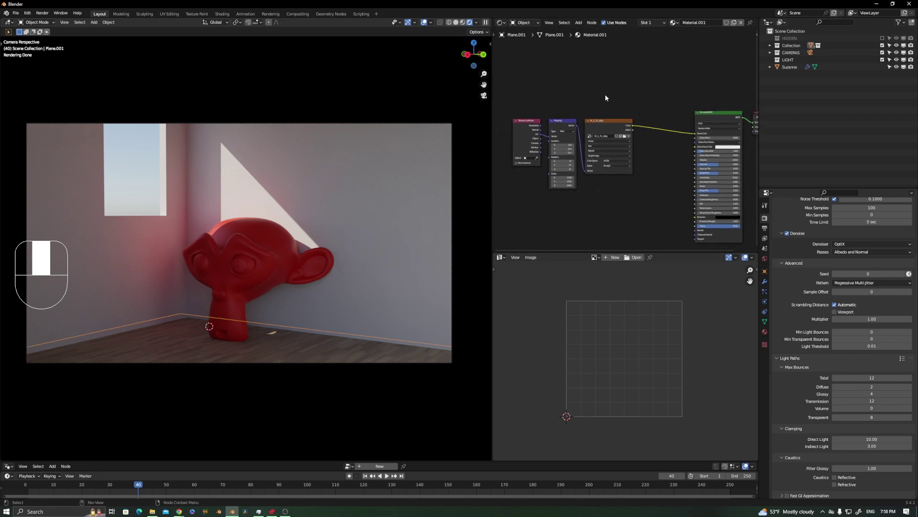
pyautogui.scroll(2, 585, 102)
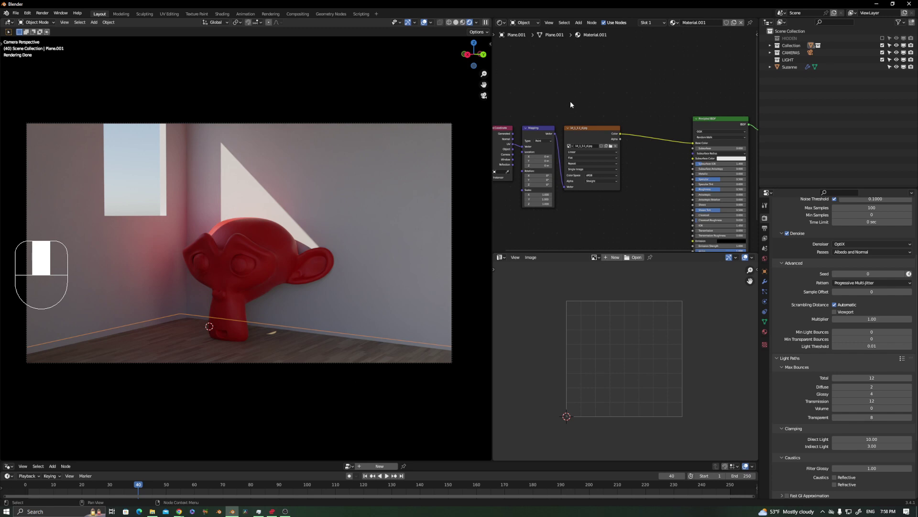
pyautogui.hotkey('shift', 'a')
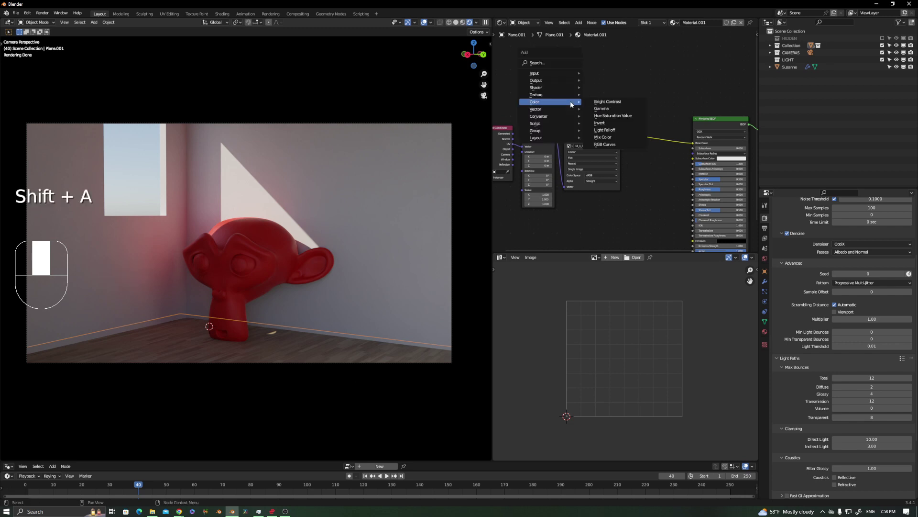
pyautogui.click(617, 116)
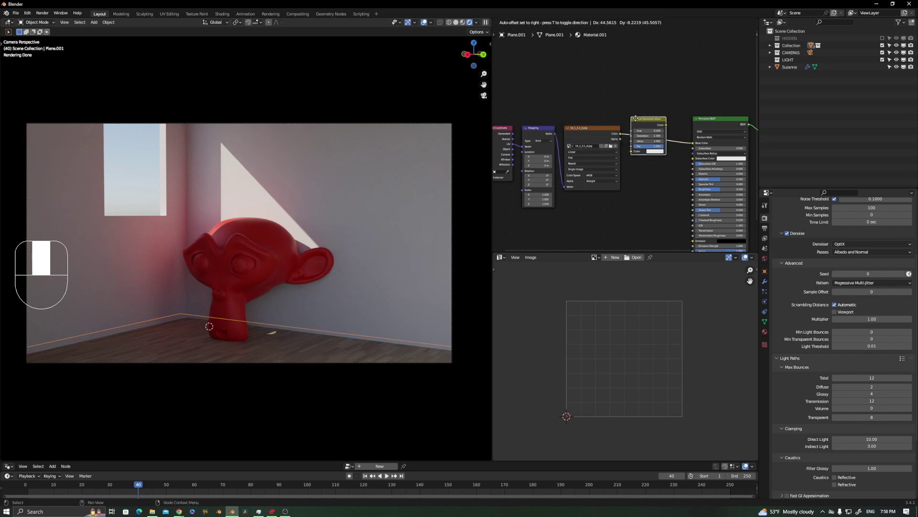
pyautogui.click(660, 133)
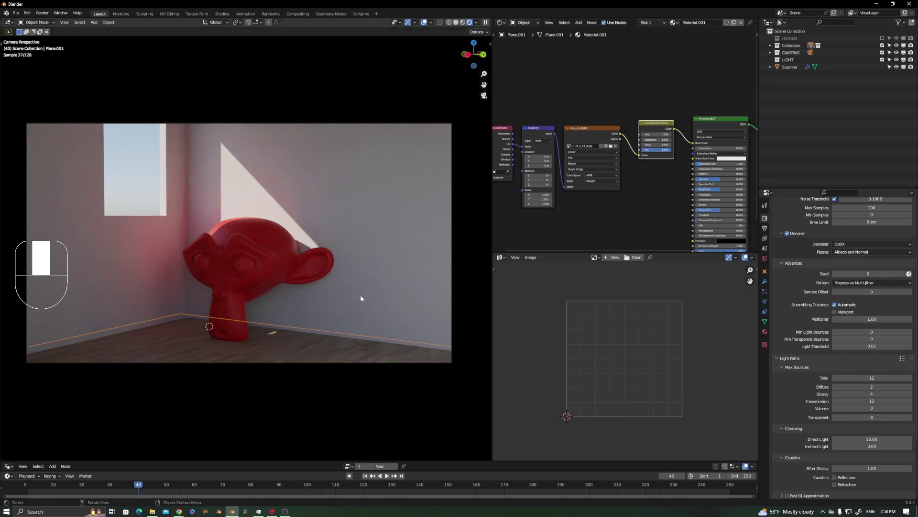
# Add a Light Path node above the image texture node in the floor material
pyautogui.scroll(-2, 581, 136)
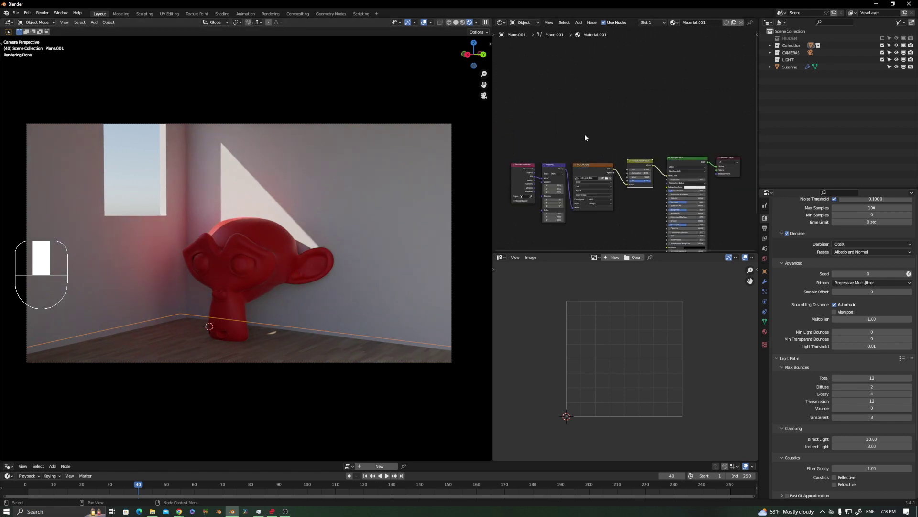
pyautogui.hotkey('shift', 'a')
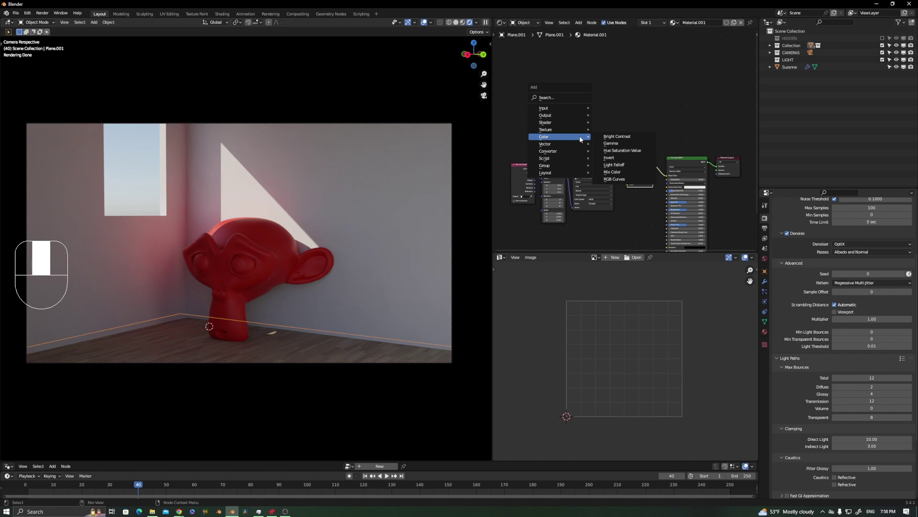
pyautogui.moveTo(565, 105)
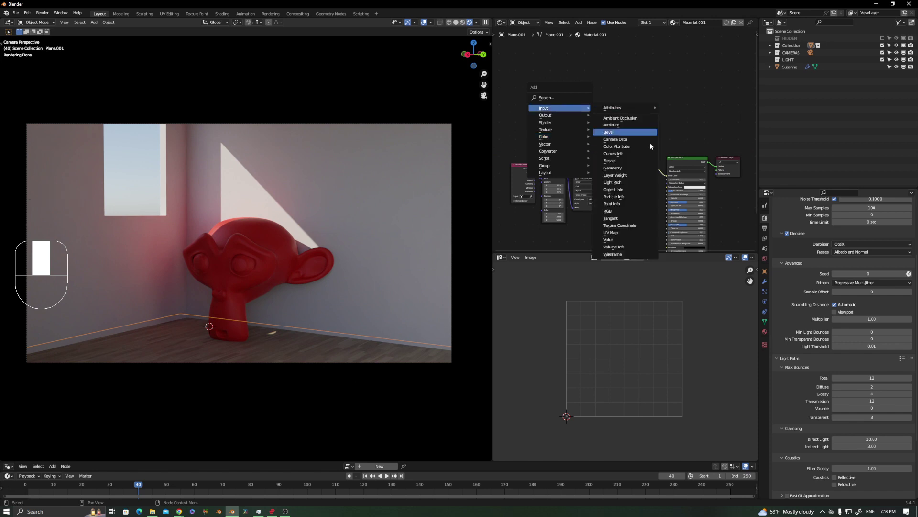
pyautogui.click(635, 186)
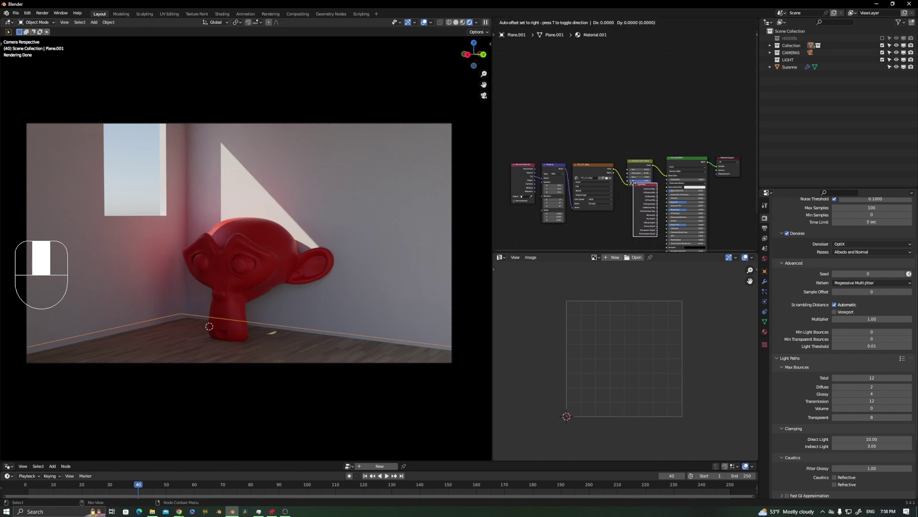
pyautogui.click(583, 108)
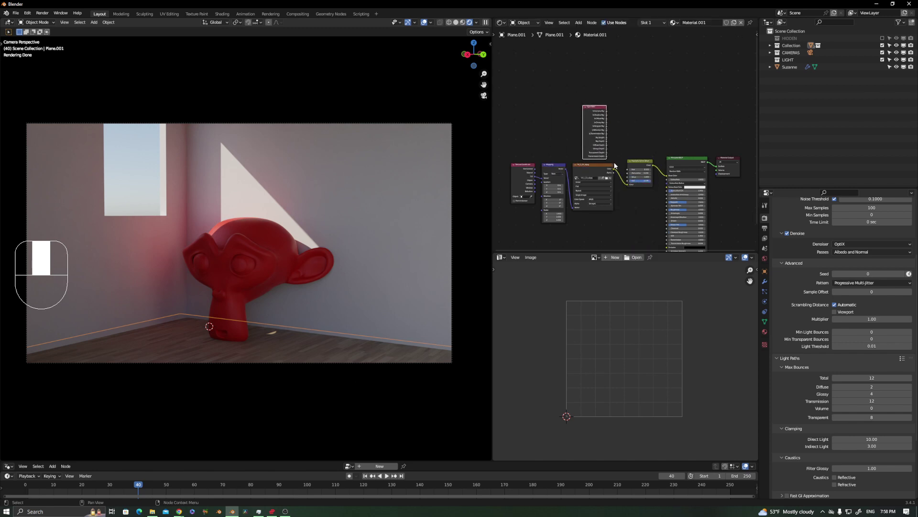
# Examine the Light Path node's ray outputs alongside the Hue Saturation Value node's inputs
pyautogui.scroll(3, 591, 137)
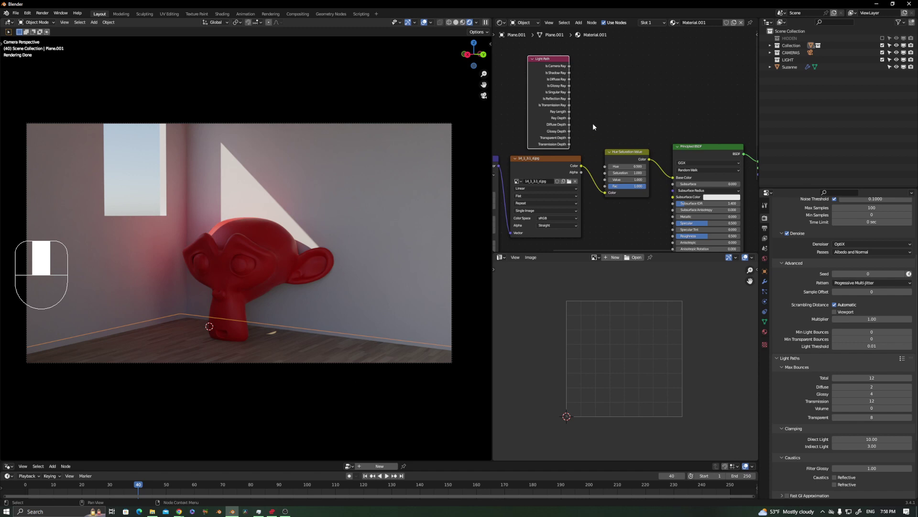
pyautogui.moveTo(593, 126); pyautogui.dragTo(573, 124, button='middle')
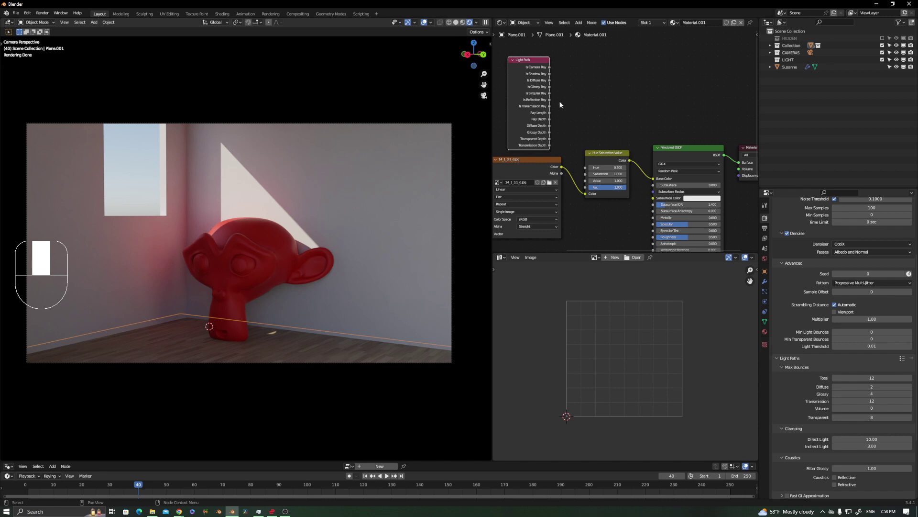
pyautogui.moveTo(562, 102); pyautogui.dragTo(566, 90, button='middle')
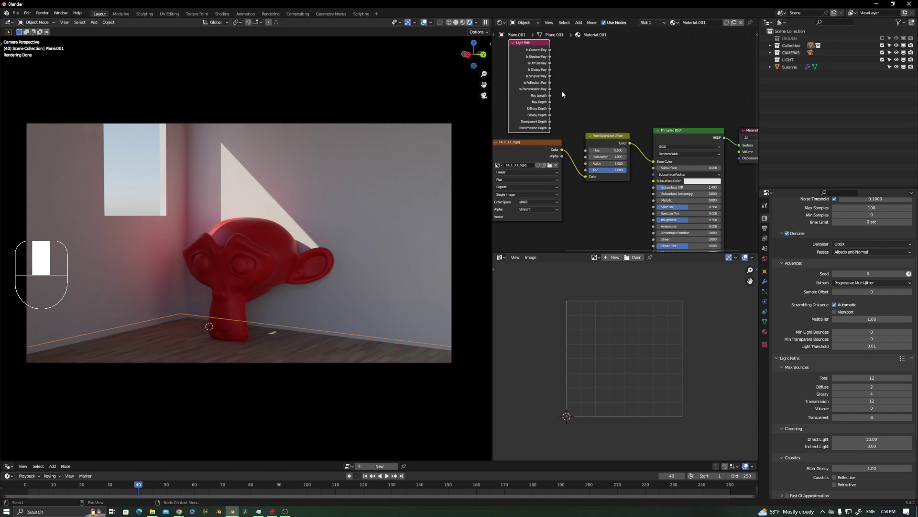
pyautogui.scroll(1, 562, 90)
pyautogui.moveTo(568, 129); pyautogui.dragTo(568, 123, button='middle')
pyautogui.scroll(-2, 581, 99)
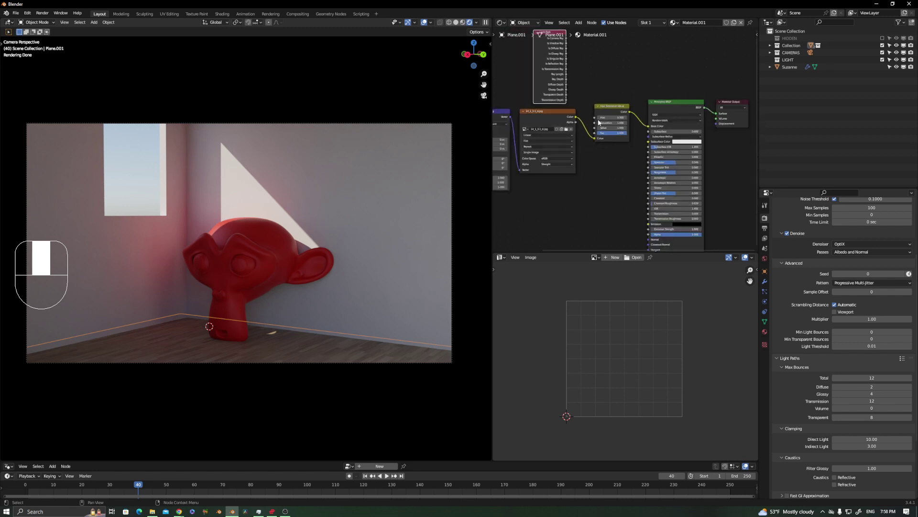
pyautogui.scroll(-1, 583, 136)
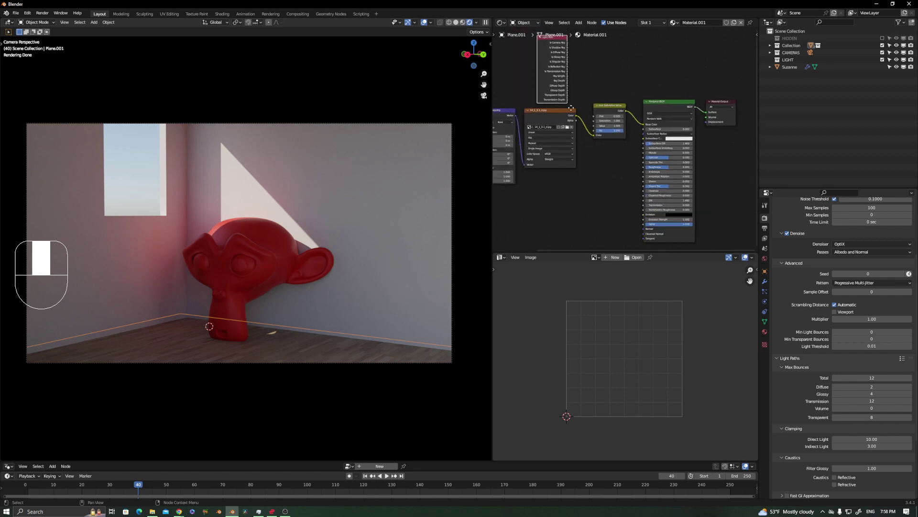
# Duplicate the Hue Saturation Value node below the original, keeping the image texture connected to the copy's Color input
pyautogui.scroll(-2, 572, 103)
pyautogui.scroll(2, 570, 63)
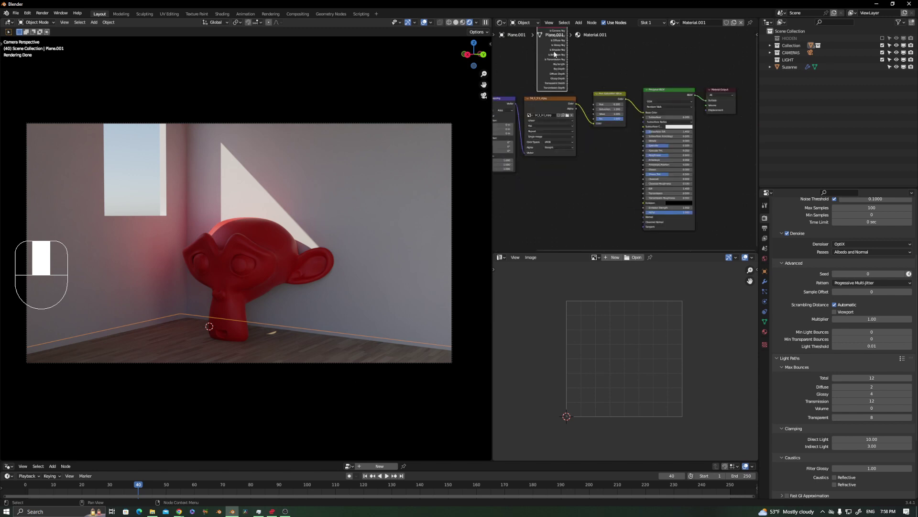
pyautogui.scroll(1, 555, 46)
pyautogui.scroll(1, 561, 123)
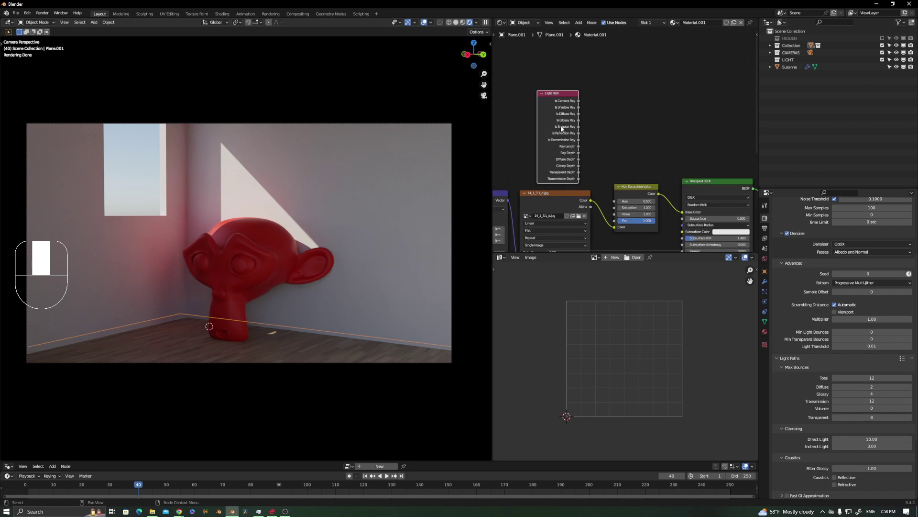
pyautogui.scroll(1, 562, 128)
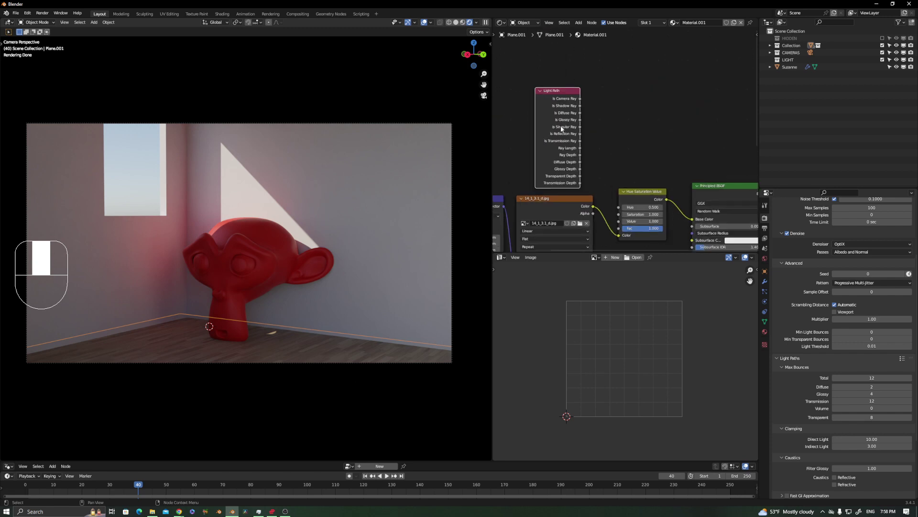
pyautogui.scroll(1, 561, 128)
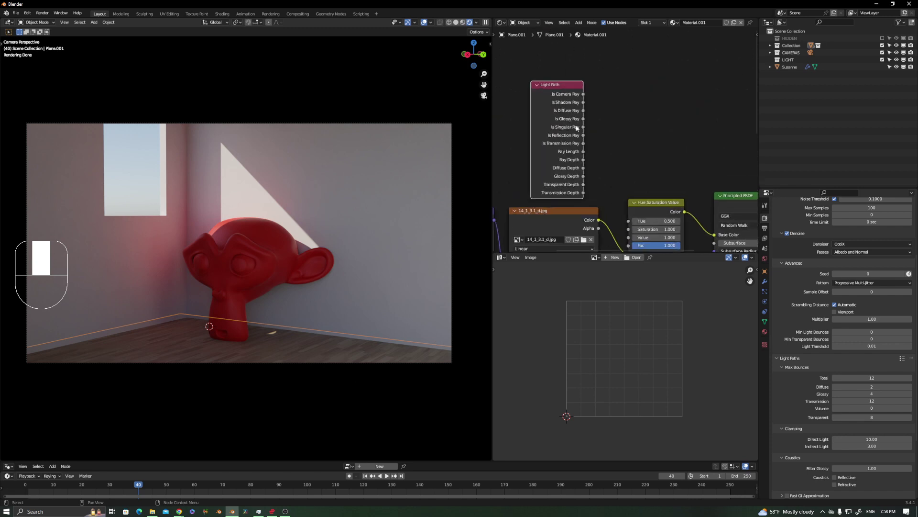
pyautogui.moveTo(606, 129); pyautogui.dragTo(594, 80, button='middle')
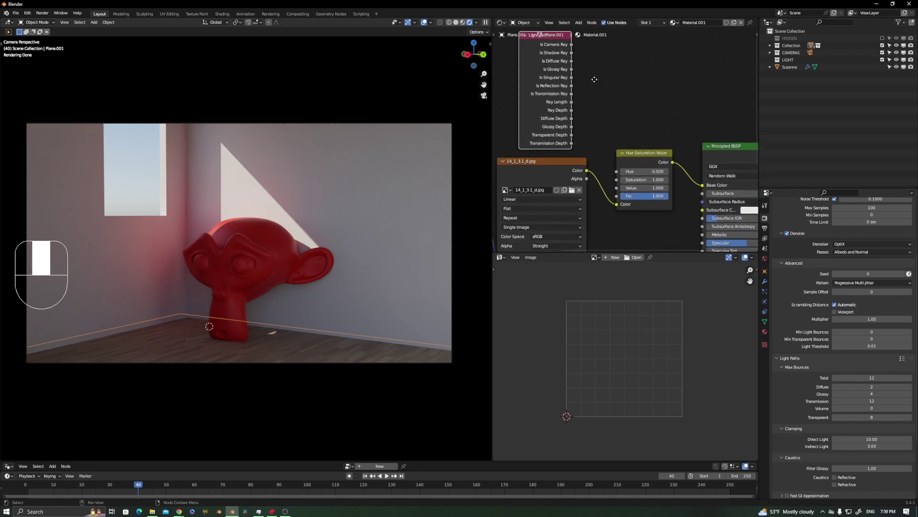
pyautogui.click(632, 154)
pyautogui.middleClick(633, 154)
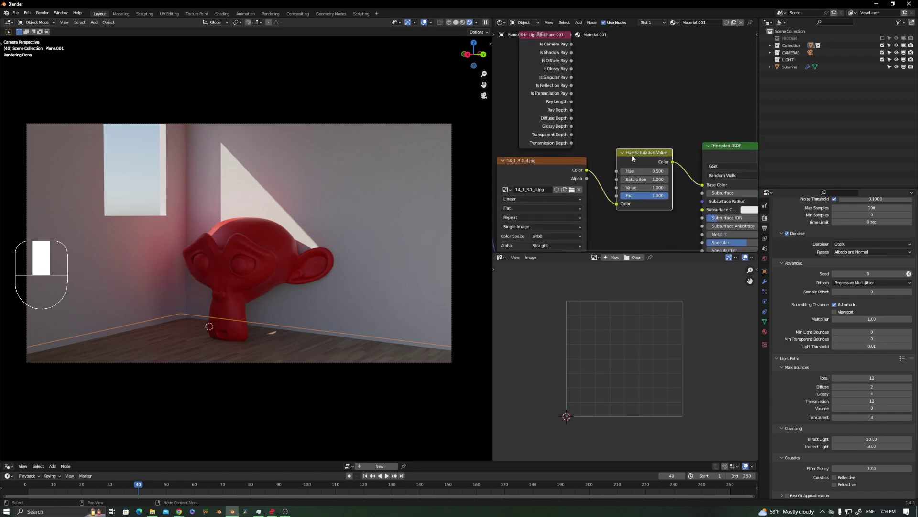
pyautogui.hotkey('shift', 'ctrl', 'd')
pyautogui.click(630, 229)
pyautogui.moveTo(630, 198); pyautogui.dragTo(624, 129, button='middle')
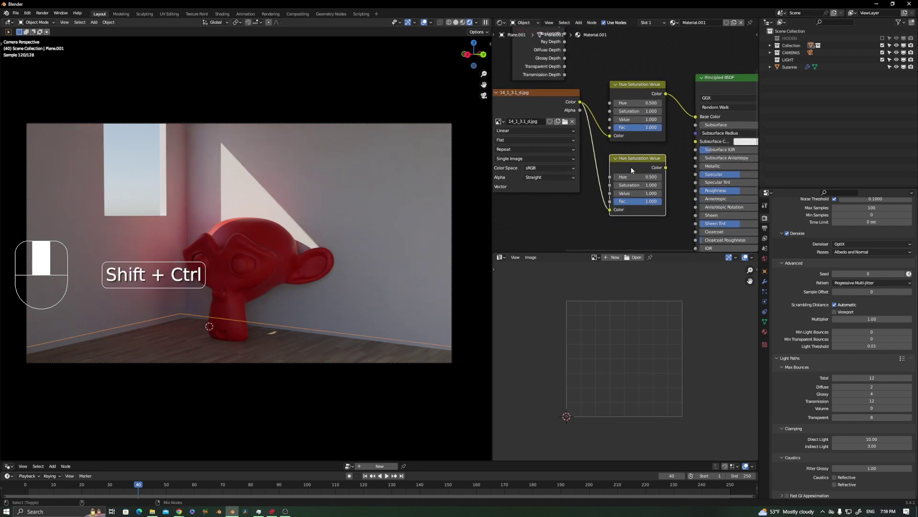
# Combine both Hue Saturation Value nodes with an expanded Mix node feeding Base Color, moving the Principled BSDF and Material Output to make room
pyautogui.keyDown('ctrl'); pyautogui.keyDown('shift'); pyautogui.moveTo(623, 178); pyautogui.dragTo(631, 115, button='right'); pyautogui.keyUp('shift'); pyautogui.keyUp('ctrl')
pyautogui.moveTo(580, 69); pyautogui.dragTo(502, 66, button='middle')
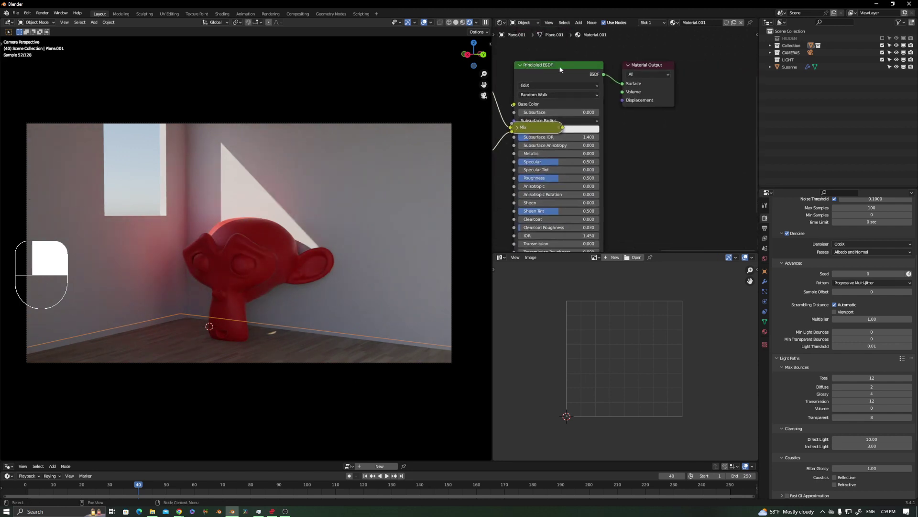
pyautogui.moveTo(655, 68); pyautogui.dragTo(754, 67)
pyautogui.moveTo(561, 68); pyautogui.dragTo(645, 67)
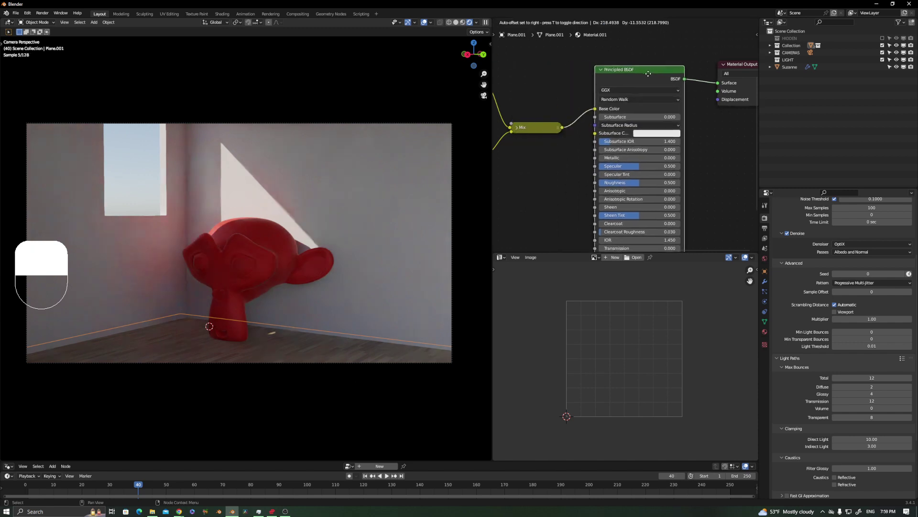
pyautogui.moveTo(506, 140); pyautogui.dragTo(659, 189, button='middle')
pyautogui.click(668, 188)
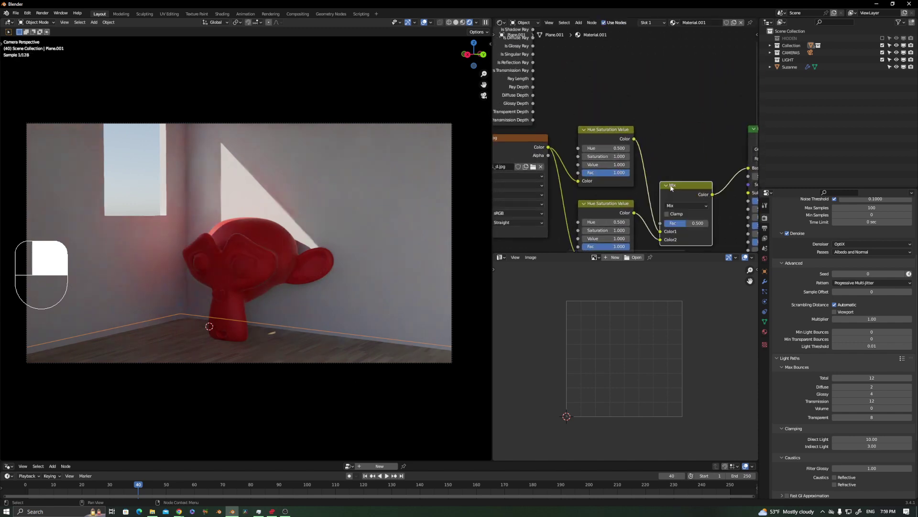
pyautogui.moveTo(668, 188); pyautogui.dragTo(672, 115)
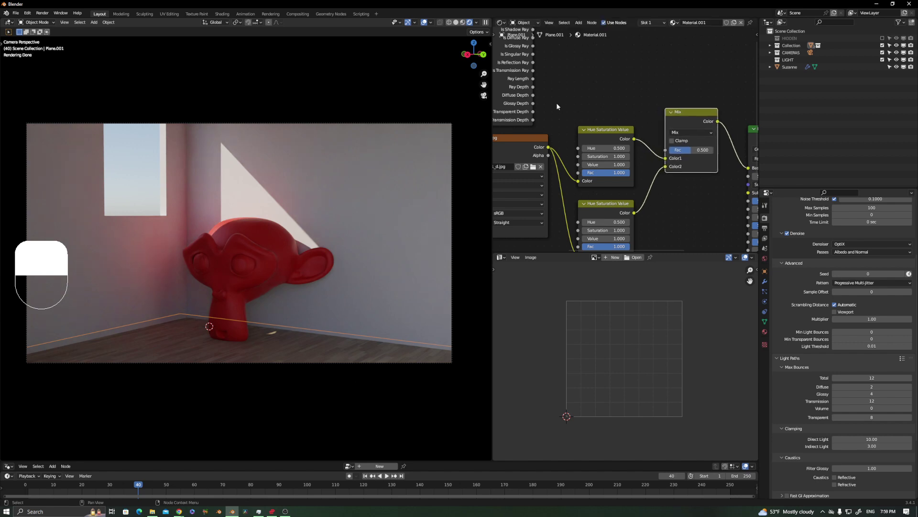
# Connect the Light Path node's Is Diffuse Ray output to the Mix node's Fac input in the floor material
pyautogui.moveTo(555, 102); pyautogui.dragTo(608, 144, button='middle')
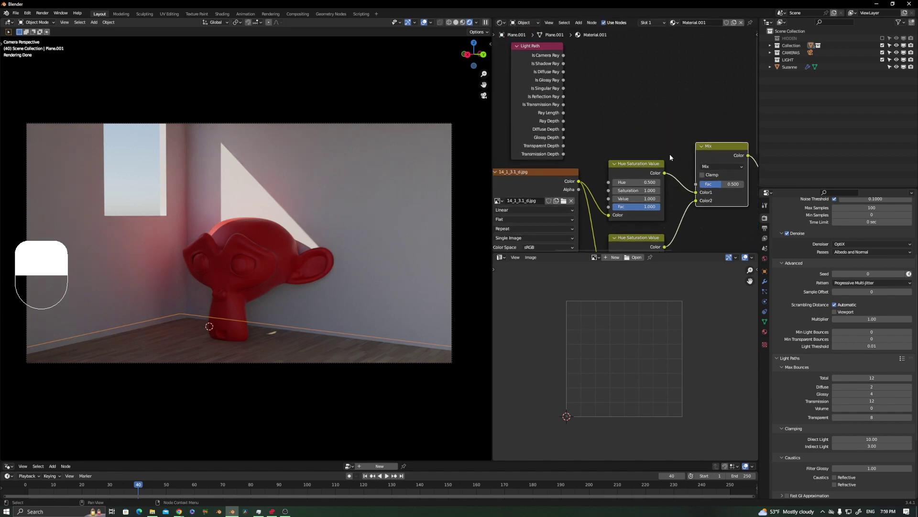
pyautogui.moveTo(563, 72); pyautogui.dragTo(697, 184)
pyautogui.moveTo(695, 219); pyautogui.dragTo(670, 135, button='middle')
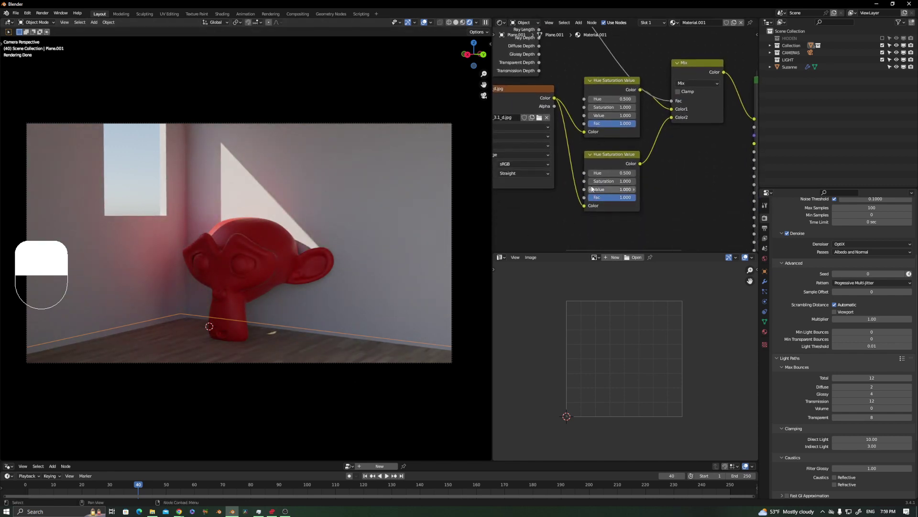
# Hide the viewport overlays and set the lower Hue Saturation Value node's Value to 3
pyautogui.click(424, 22)
pyautogui.moveTo(620, 179); pyautogui.dragTo(632, 175, button='middle')
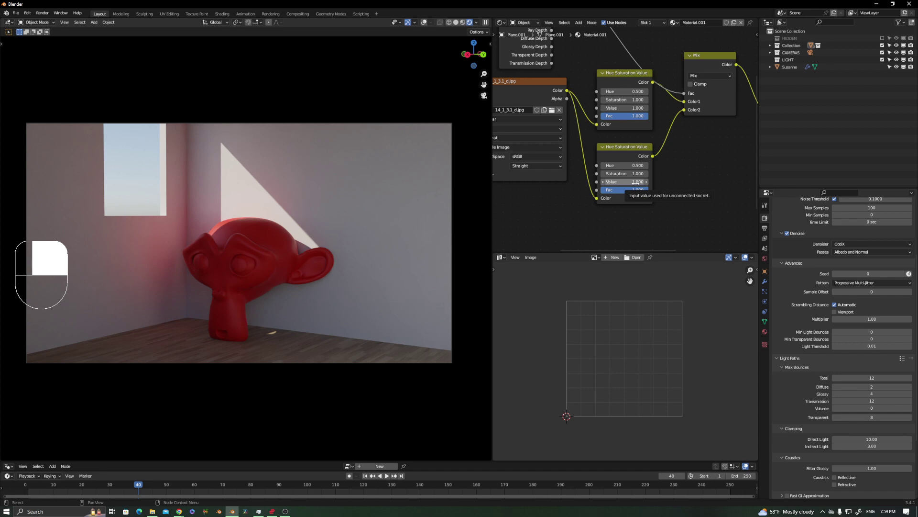
pyautogui.click(635, 183)
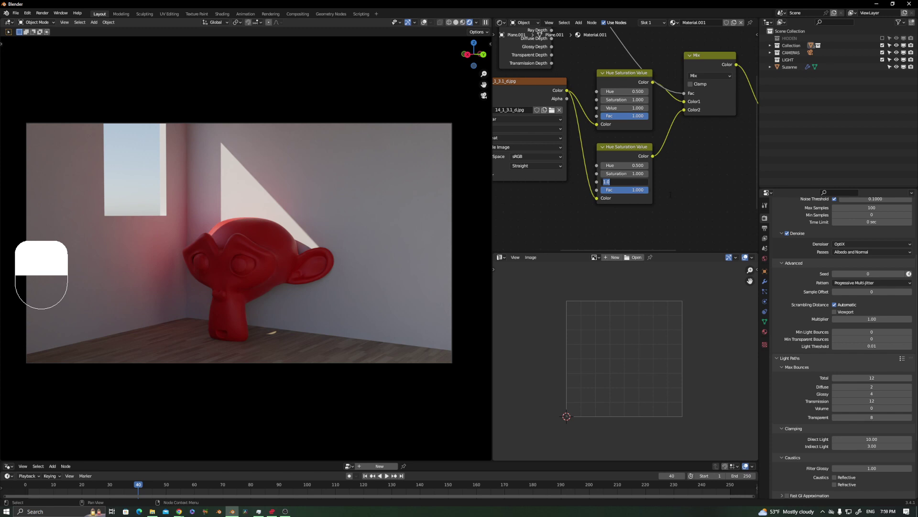
pyautogui.write('3')
pyautogui.press('Return')
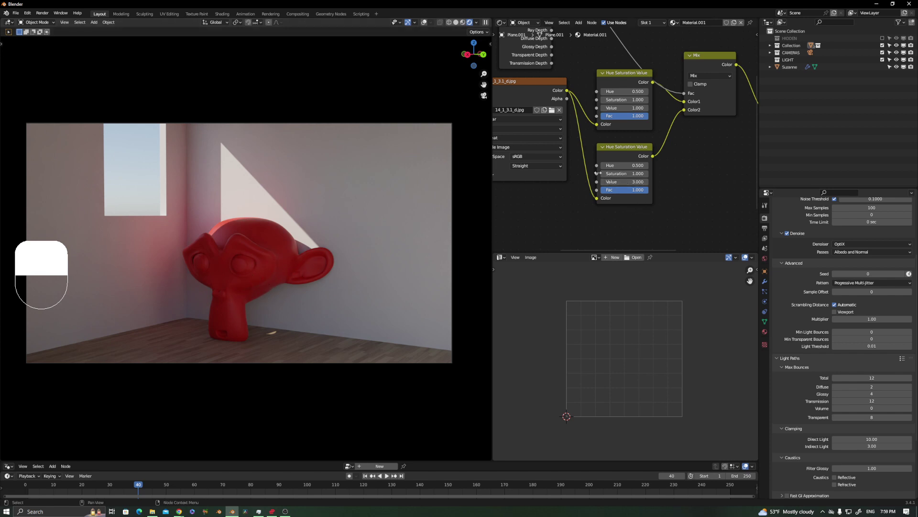
# Select the red monkey head and add a Hue Saturation Value node beside its Principled BSDF
pyautogui.click(254, 271)
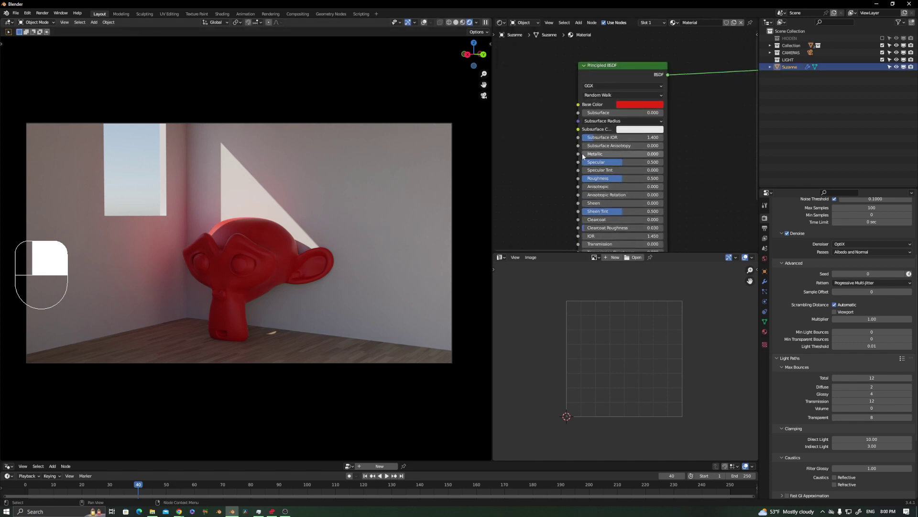
pyautogui.scroll(-1, 575, 170)
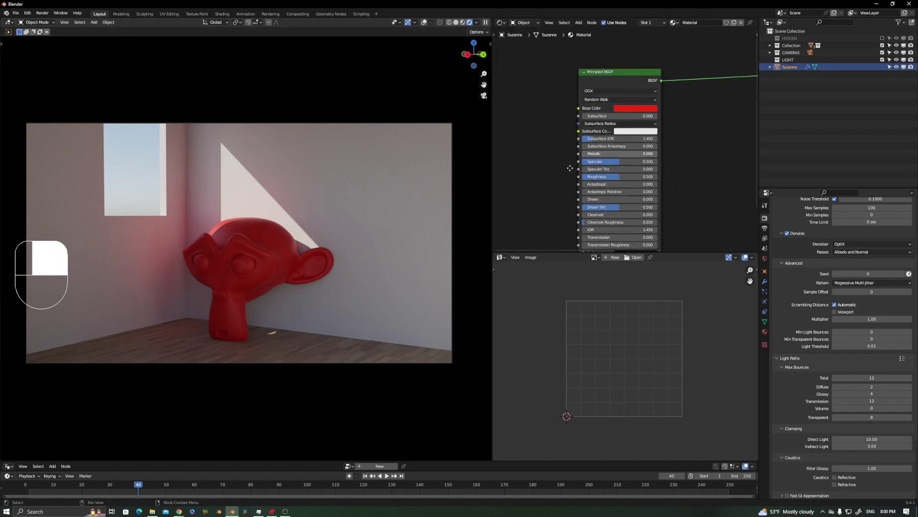
pyautogui.scroll(-1, 570, 168)
pyautogui.hotkey('shift', 'a')
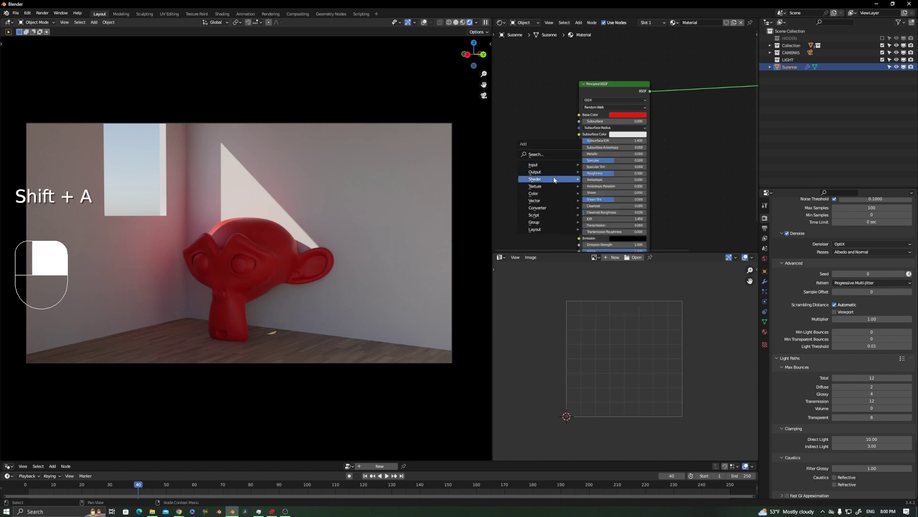
pyautogui.moveTo(550, 194)
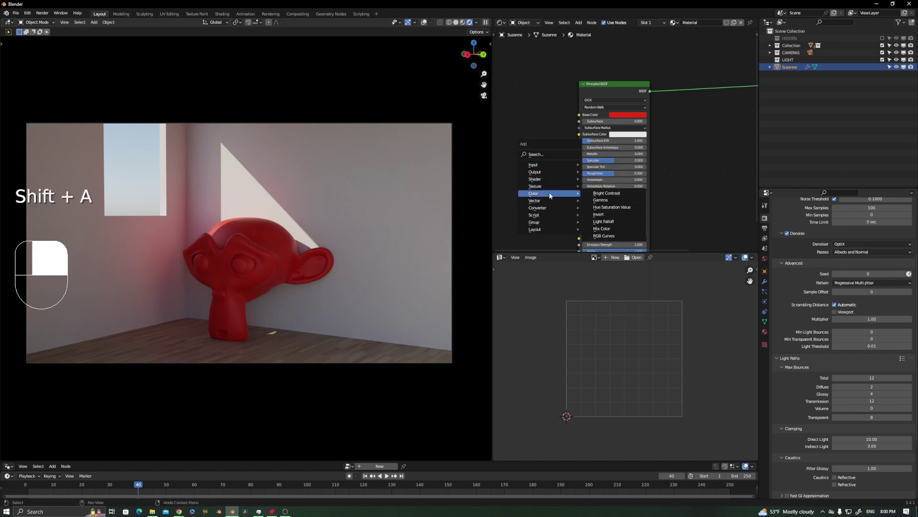
pyautogui.click(612, 207)
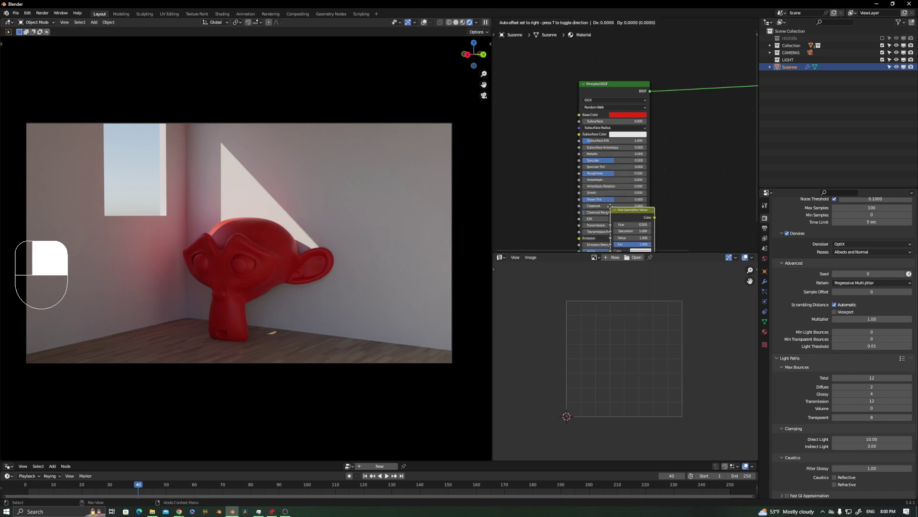
pyautogui.click(550, 113)
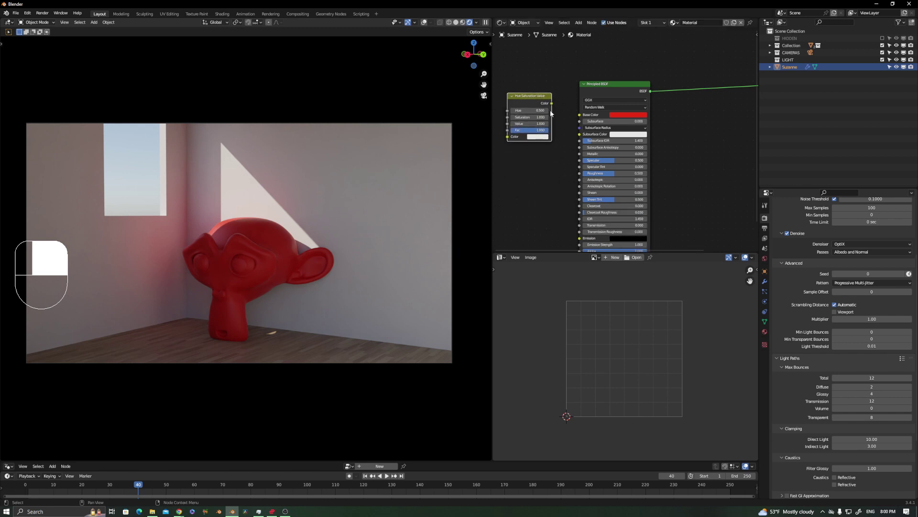
# Copy the red Base Color into the Hue Saturation Value node's Color and connect the node's output to Base Color
pyautogui.click(543, 137)
pyautogui.moveTo(624, 115); pyautogui.dragTo(538, 137)
pyautogui.moveTo(552, 103); pyautogui.dragTo(579, 114)
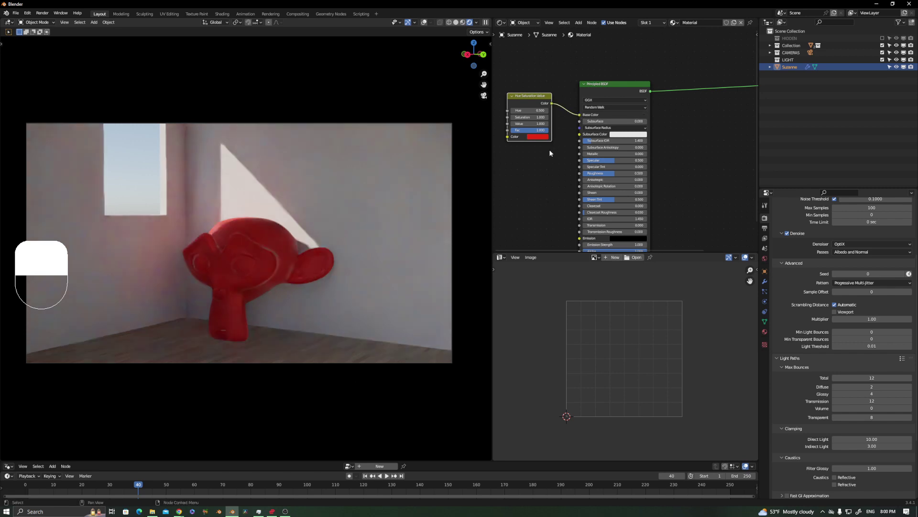
# Duplicate the monkey material's Hue Saturation Value node and combine both copies with an expanded Mix node before the Principled BSDF
pyautogui.moveTo(549, 150); pyautogui.dragTo(625, 143, button='middle')
pyautogui.hotkey('ctrl', 'shift', 'd')
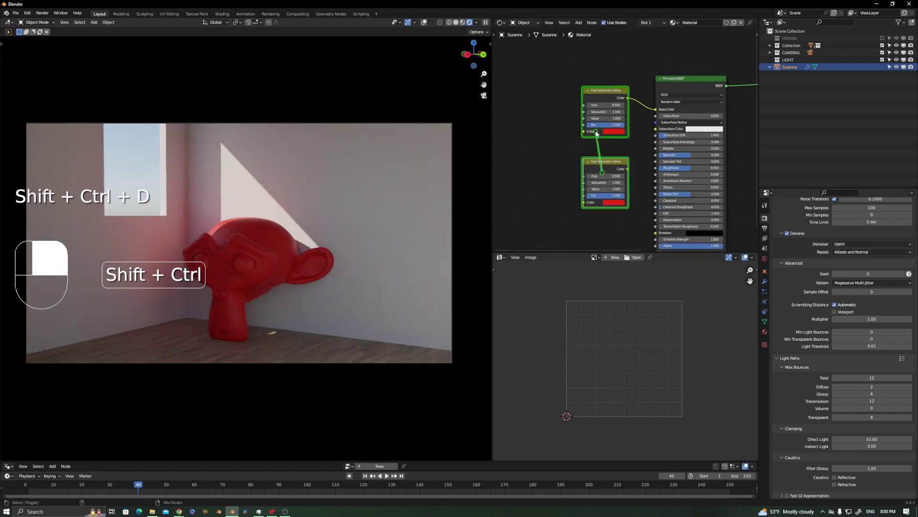
pyautogui.keyDown('ctrl'); pyautogui.keyDown('shift'); pyautogui.moveTo(598, 175); pyautogui.dragTo(596, 130, button='right'); pyautogui.keyUp('shift'); pyautogui.keyUp('ctrl')
pyautogui.click(648, 87)
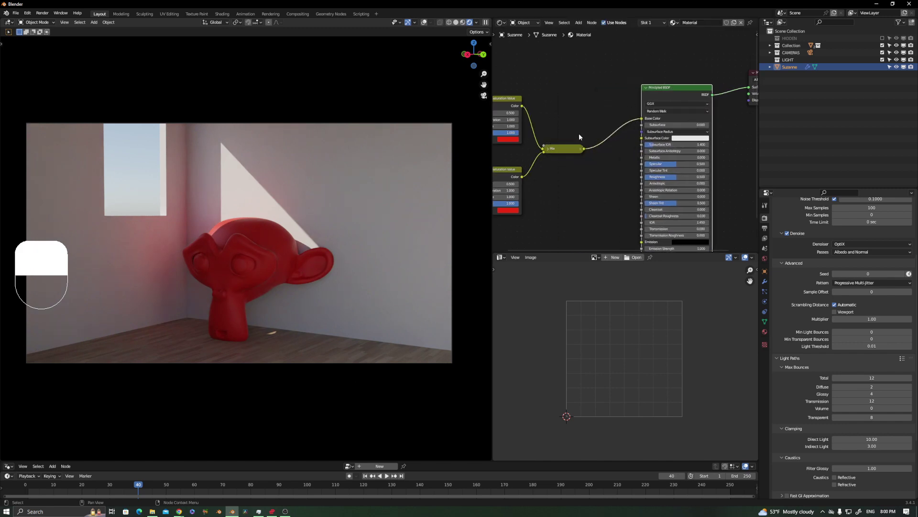
pyautogui.click(546, 149)
pyautogui.moveTo(544, 150); pyautogui.dragTo(537, 100)
pyautogui.moveTo(537, 100); pyautogui.dragTo(586, 138, button='middle')
# Add a Light Path node to the monkey material and connect its Is Diffuse Ray output to the Mix node's Fac
pyautogui.hotkey('shift', 'a')
pyautogui.moveTo(564, 102)
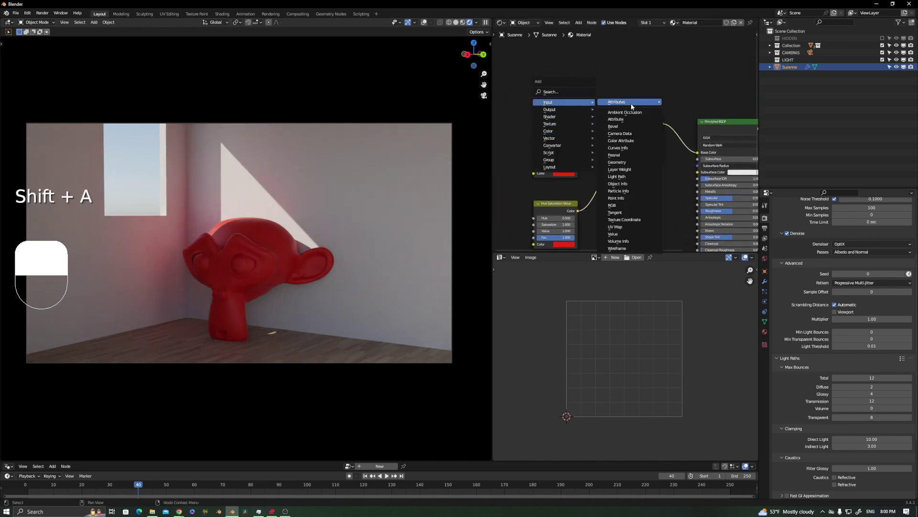
pyautogui.click(619, 177)
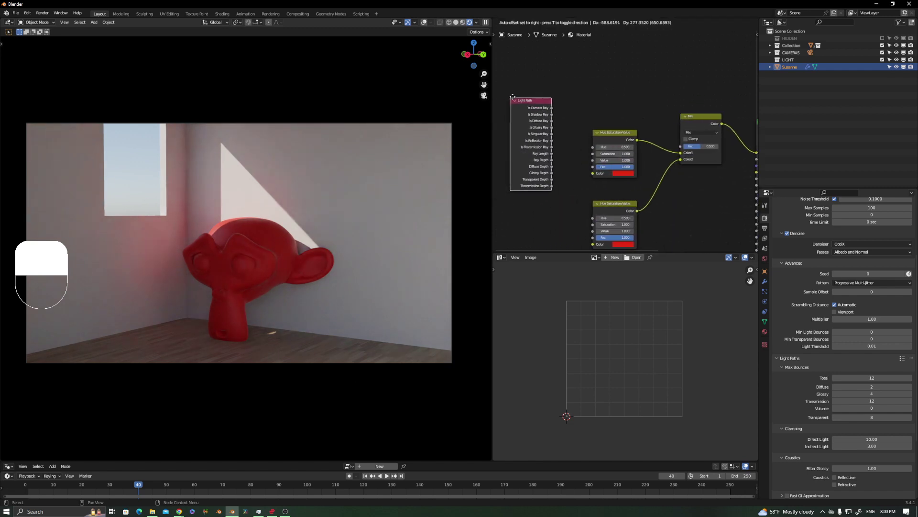
pyautogui.click(554, 110)
pyautogui.moveTo(555, 119); pyautogui.dragTo(684, 148)
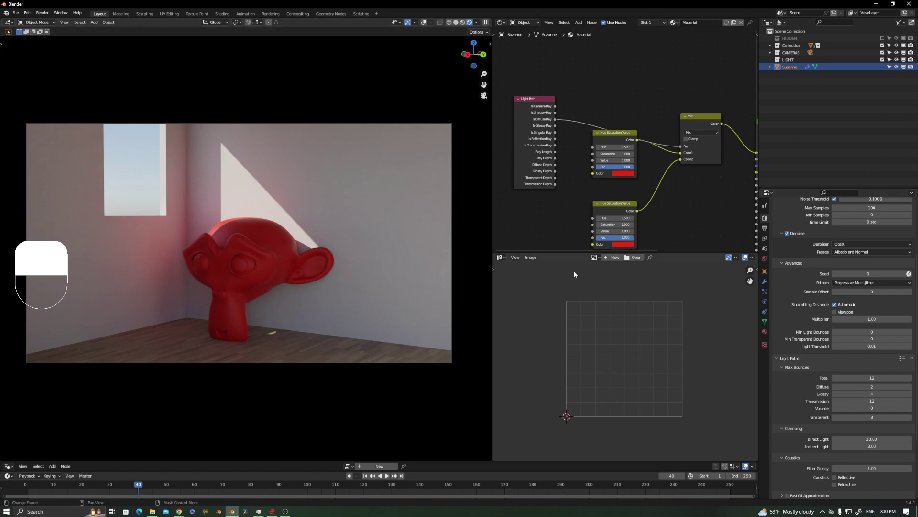
# Open the compositing node tree and try to link the Render Layers node's image output directly to the Composite node
pyautogui.click(502, 23)
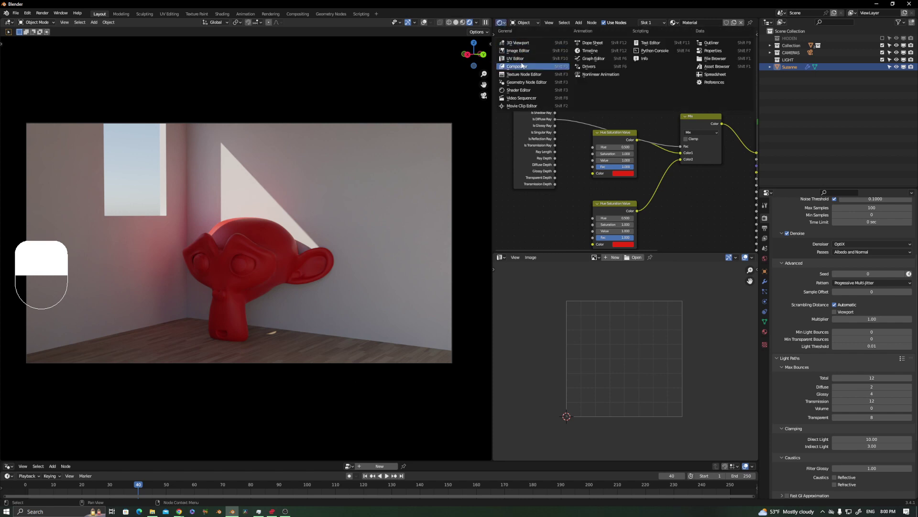
pyautogui.click(522, 66)
pyautogui.scroll(-3, 662, 151)
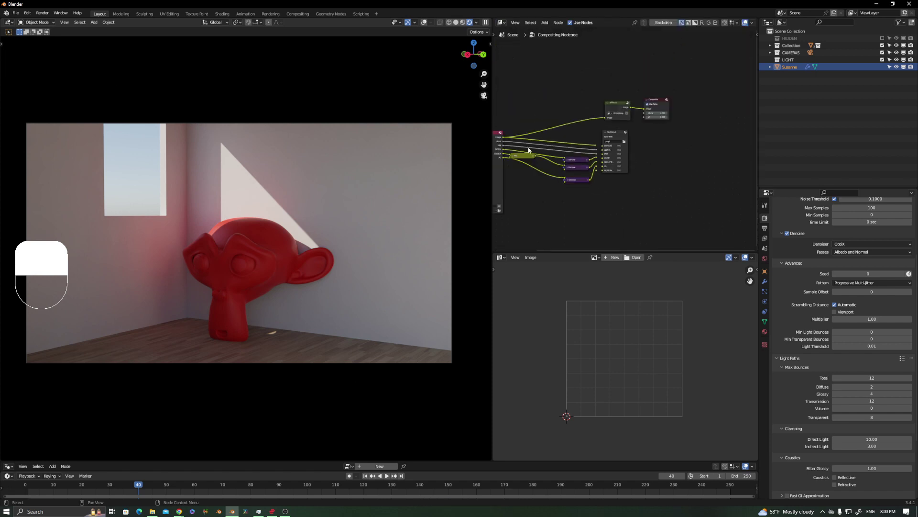
pyautogui.scroll(-2, 623, 101)
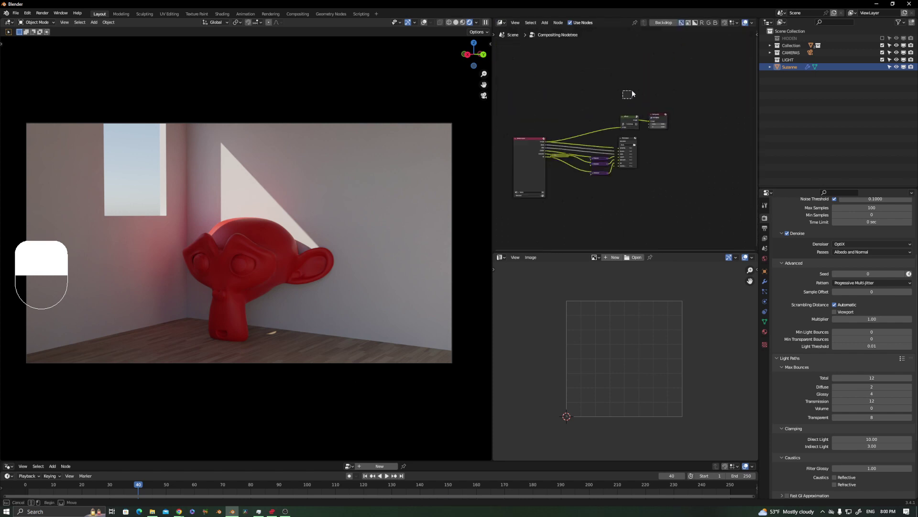
pyautogui.click(545, 144)
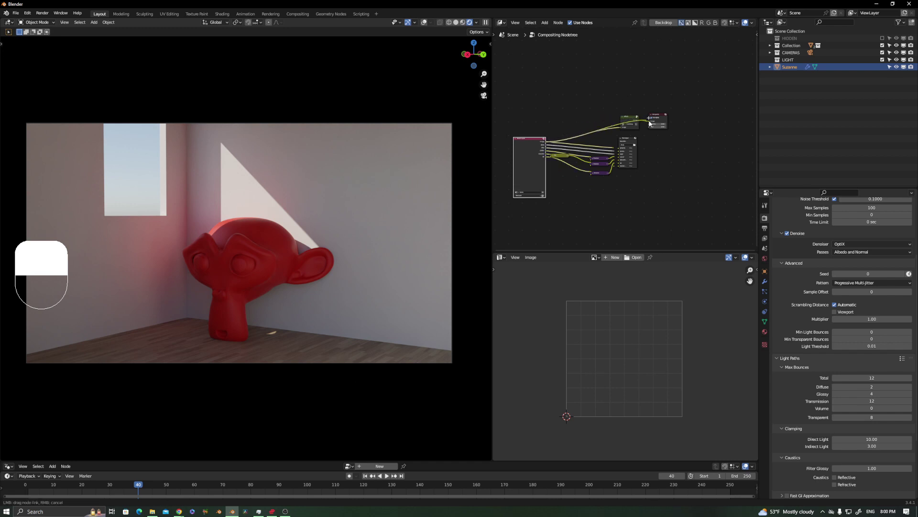
pyautogui.click(504, 24)
pyautogui.click(518, 68)
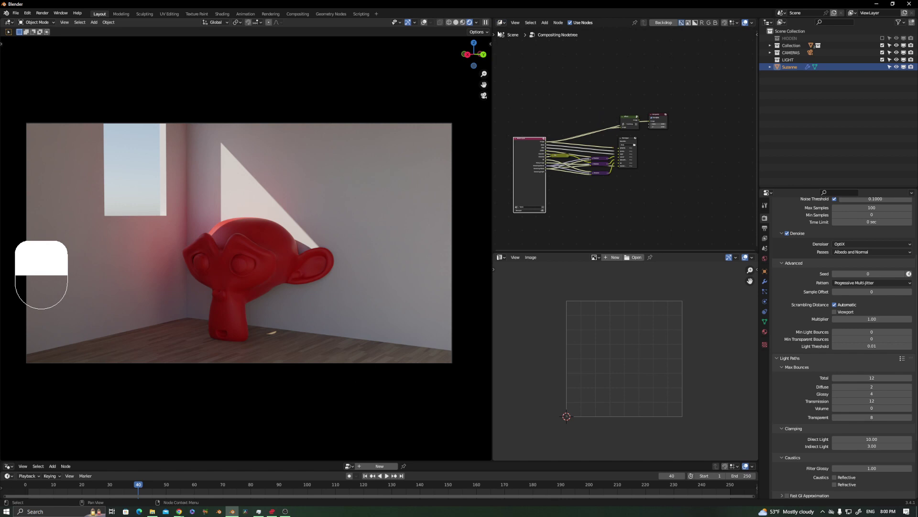
# Return to the shader nodes and select the wooden floor to show its material
pyautogui.click(501, 23)
pyautogui.click(519, 91)
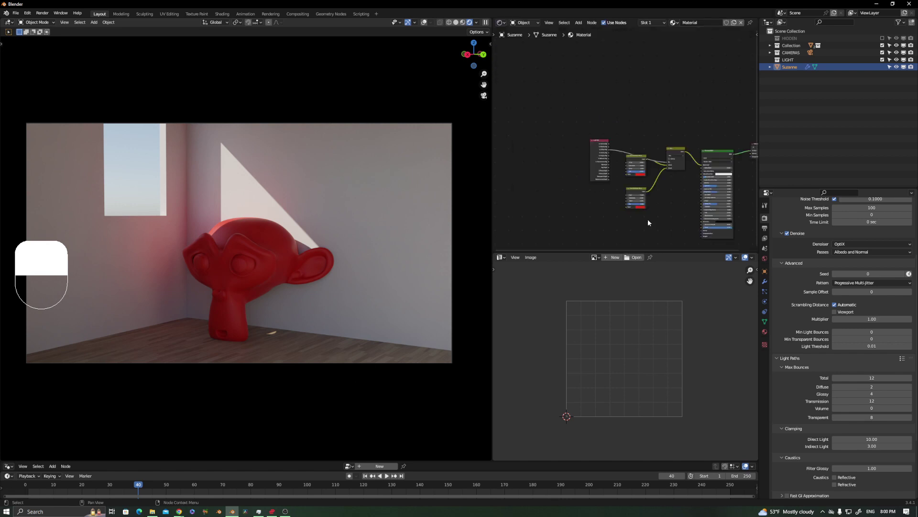
pyautogui.click(309, 343)
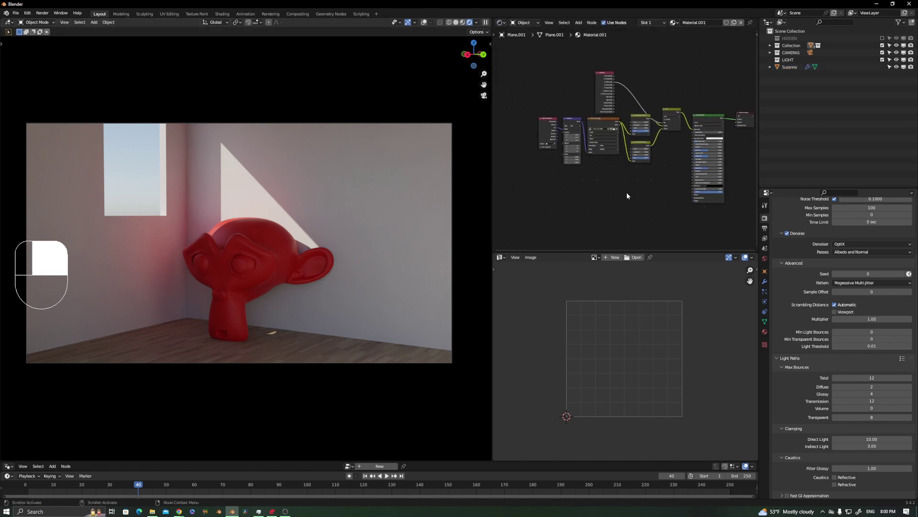
# Set the Value of the floor material's lower Hue Saturation Value node to 1
pyautogui.scroll(2, 628, 182)
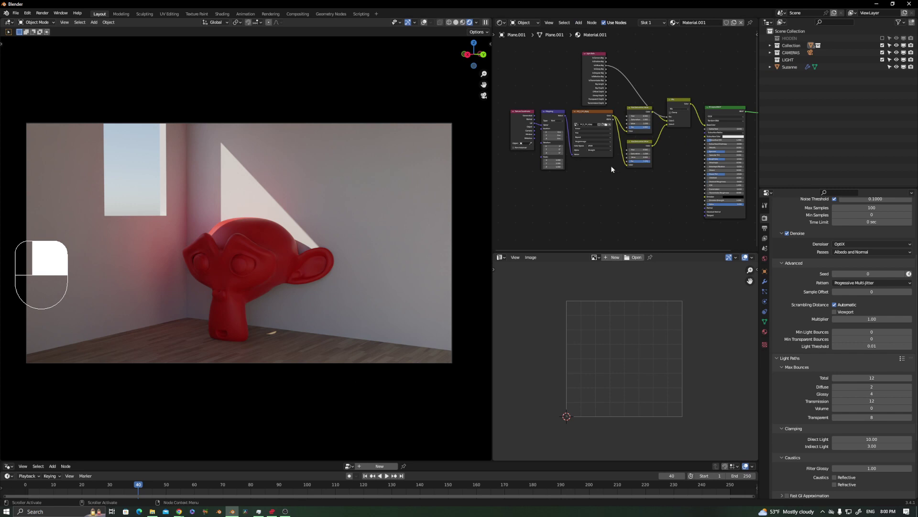
pyautogui.scroll(2, 639, 159)
pyautogui.doubleClick(630, 170)
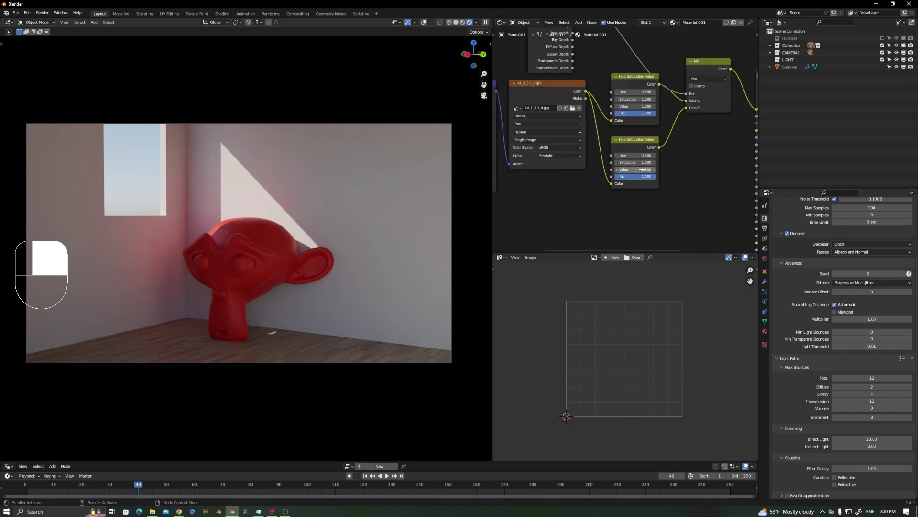
pyautogui.write('1')
pyautogui.press('Return')
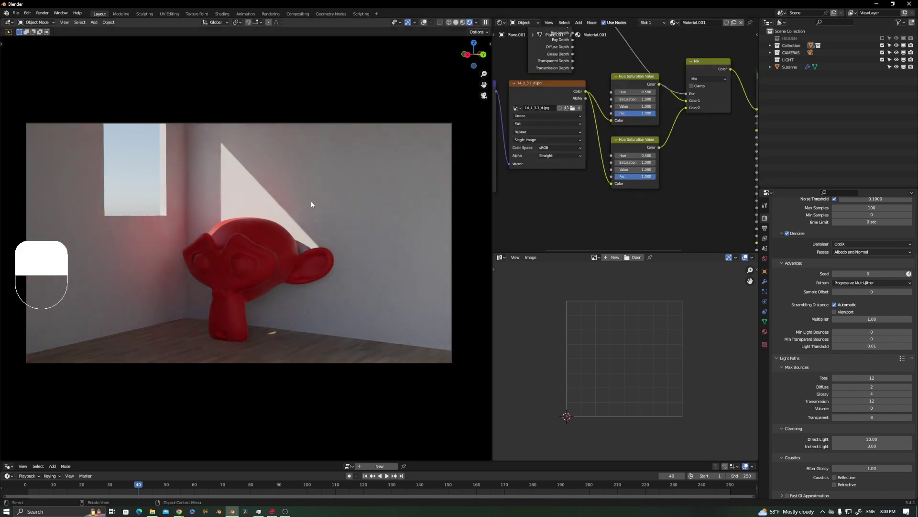
# Switch the viewport to solid shading, render the image, choose Slot 2 for the next render and minimize the render window
pyautogui.press('z')
pyautogui.click(331, 243)
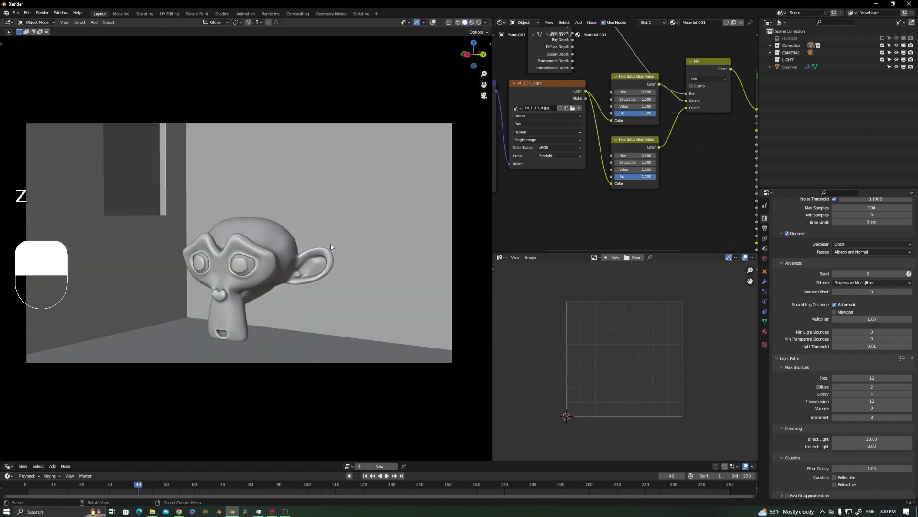
pyautogui.press('F12')
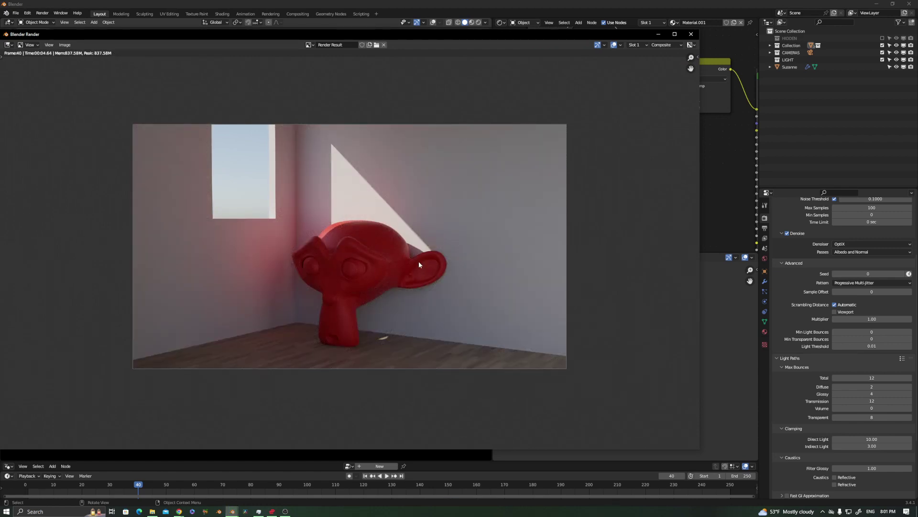
pyautogui.click(640, 43)
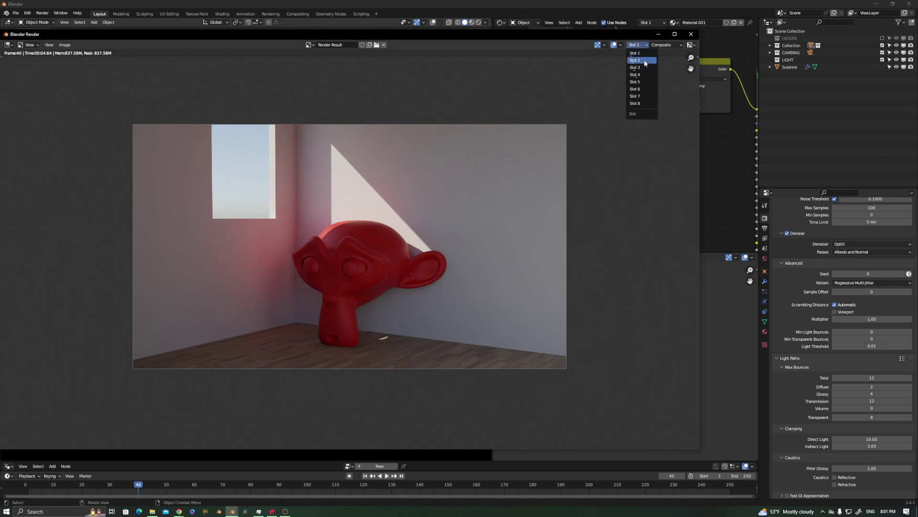
pyautogui.click(644, 63)
pyautogui.click(658, 34)
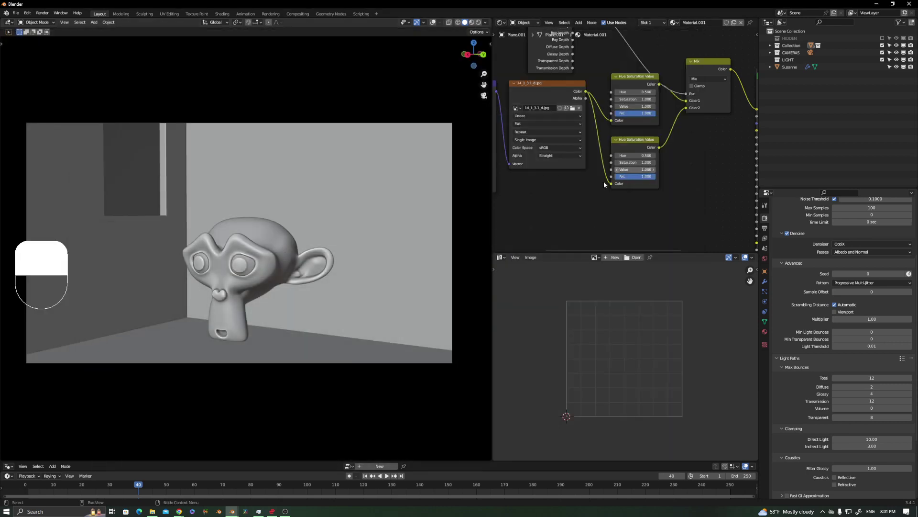
# Select the monkey and shift its upper Hue Saturation Value node slightly closer to the Light Path node, keeping the lower node's Value at 1
pyautogui.click(286, 264)
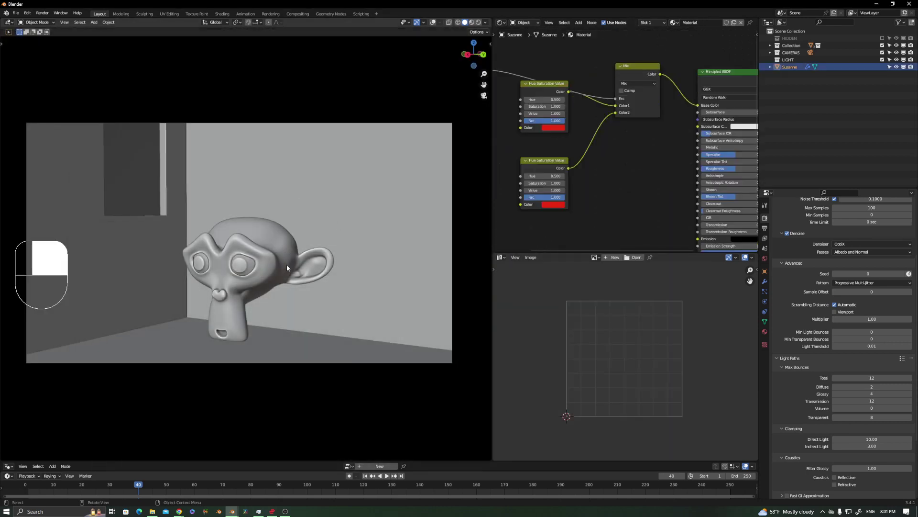
pyautogui.keyDown('ctrl'); pyautogui.scroll(5, 571, 194); pyautogui.keyUp('ctrl')
pyautogui.moveTo(622, 87); pyautogui.dragTo(613, 99)
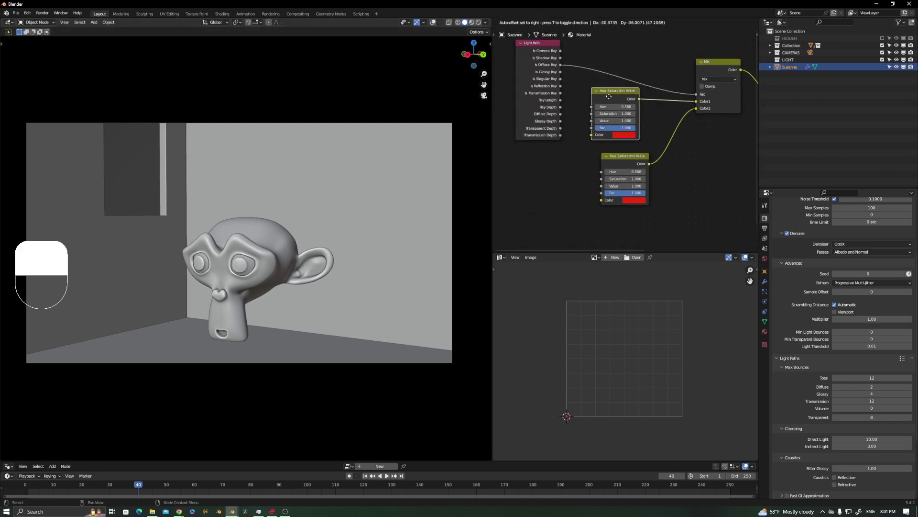
pyautogui.click(622, 186)
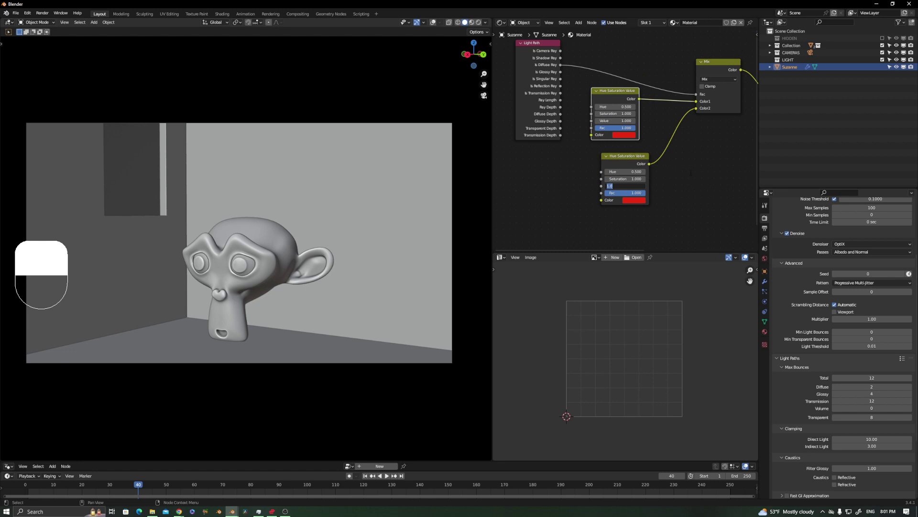
pyautogui.press('Return')
# Set the Value of the floor material's lower Hue Saturation Value node to 3 and render the image into Slot 2
pyautogui.click(290, 349)
pyautogui.keyDown('ctrl'); pyautogui.scroll(-6, 667, 197); pyautogui.keyUp('ctrl')
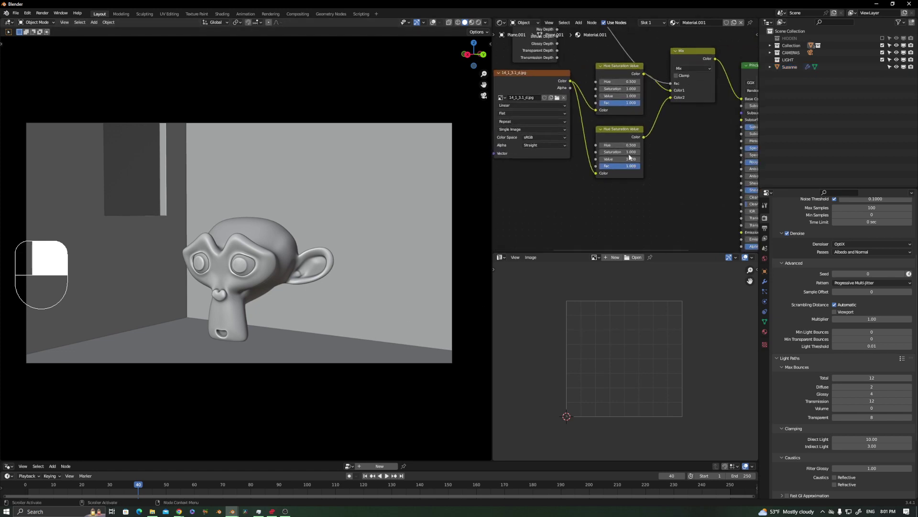
pyautogui.scroll(1, 629, 161)
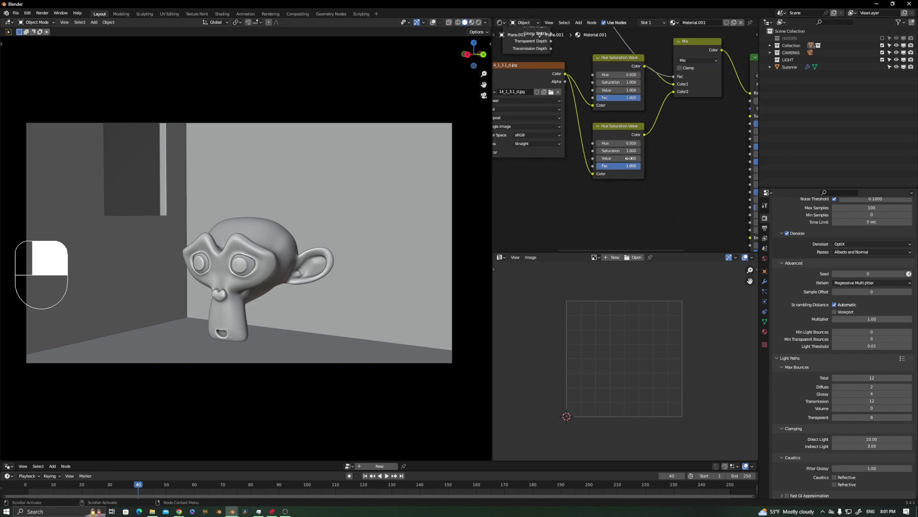
pyautogui.scroll(1, 630, 158)
pyautogui.click(634, 155)
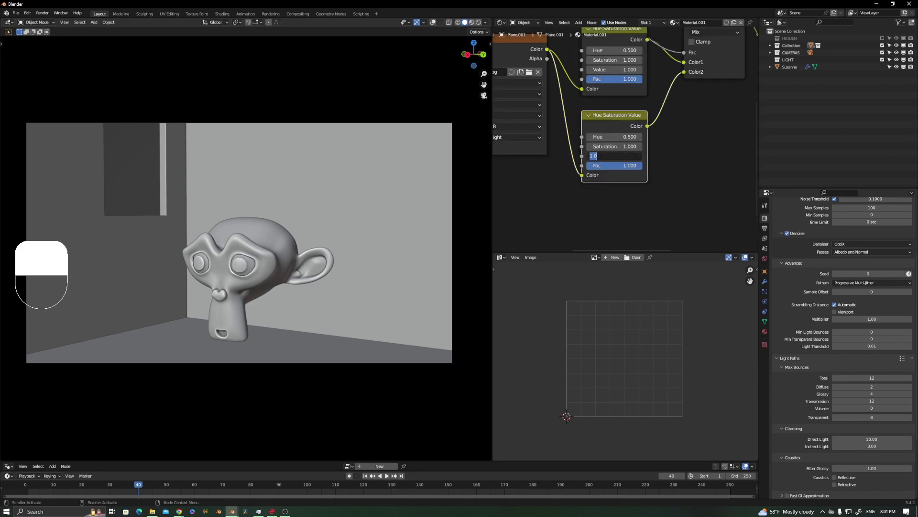
pyautogui.write('3')
pyautogui.press('Return')
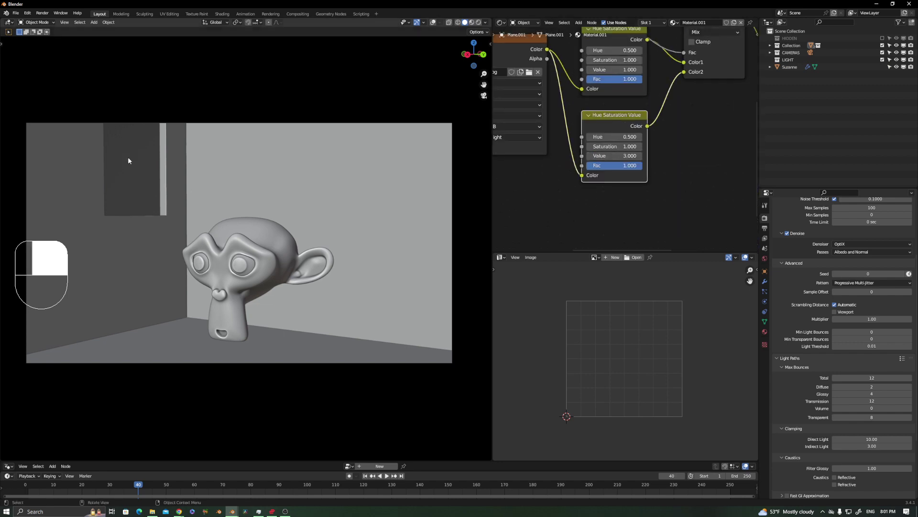
pyautogui.press('F12')
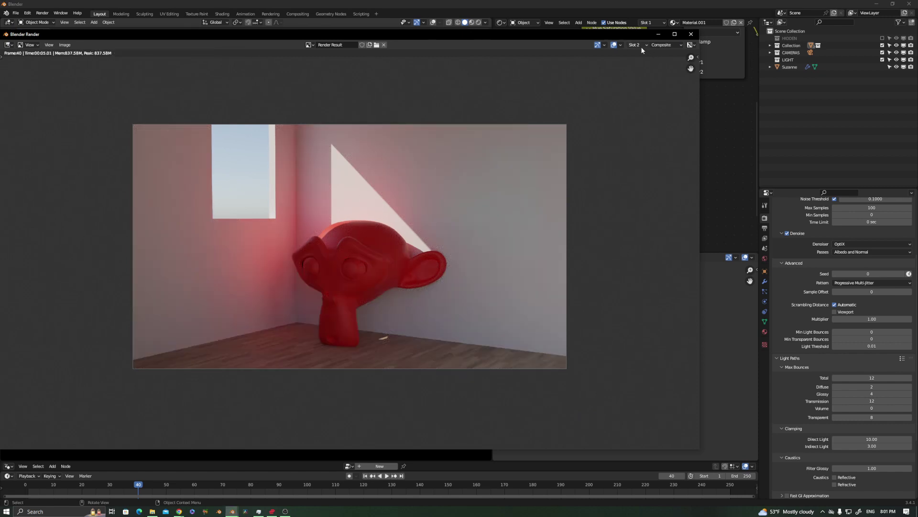
# Compare the renders in Slot 1 and Slot 2 by switching repeatedly between them, examining wall brightness and color bleeding
pyautogui.press('j')
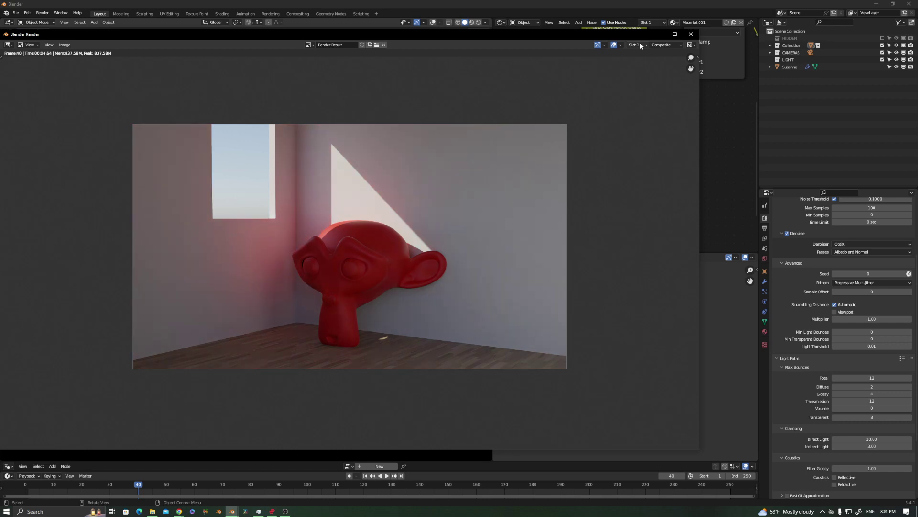
pyautogui.press('j')
pyautogui.press('j')
pyautogui.press('j')
pyautogui.press('j')
pyautogui.press('j')
pyautogui.press('j')
pyautogui.press('j')
pyautogui.press('j')
pyautogui.press('j')
pyautogui.press('j')
pyautogui.press('j')
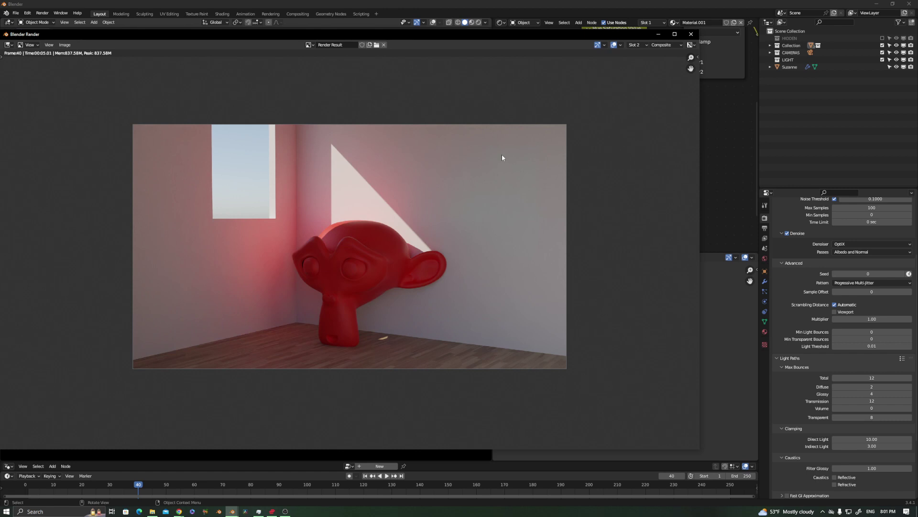
pyautogui.press('j')
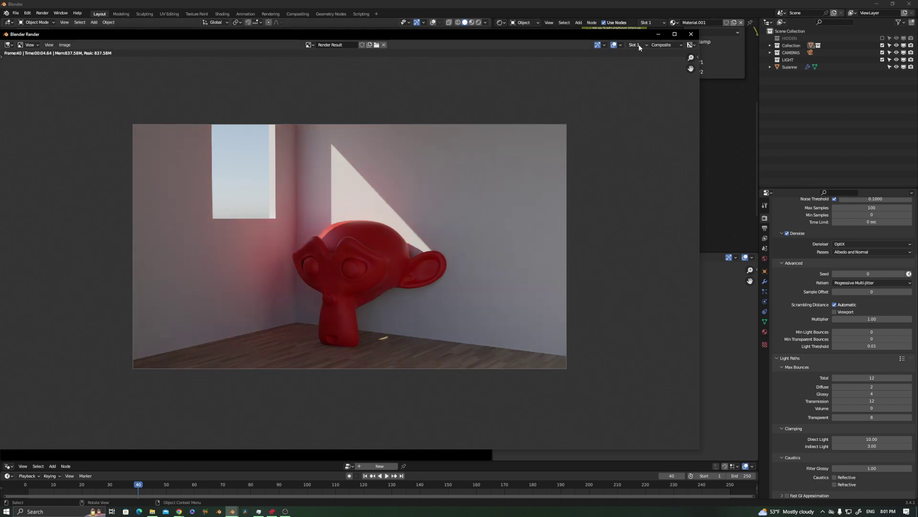
pyautogui.press('j')
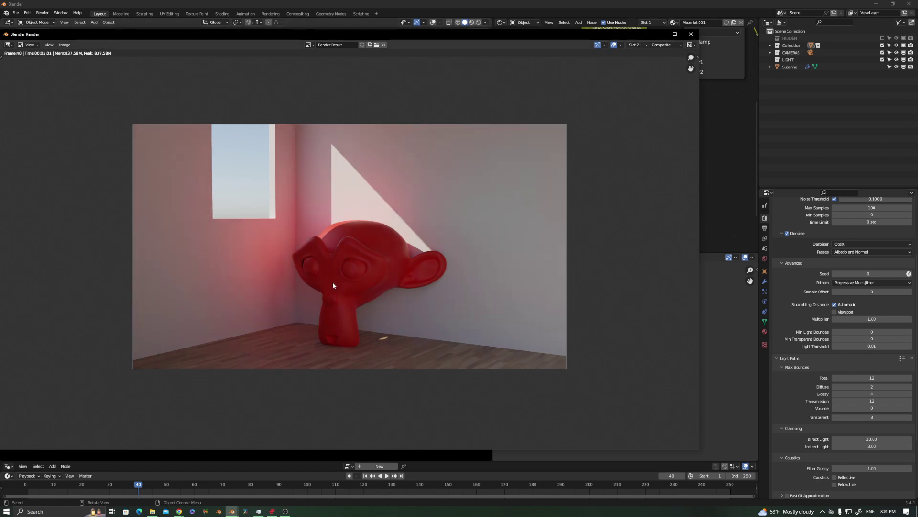
pyautogui.press('j')
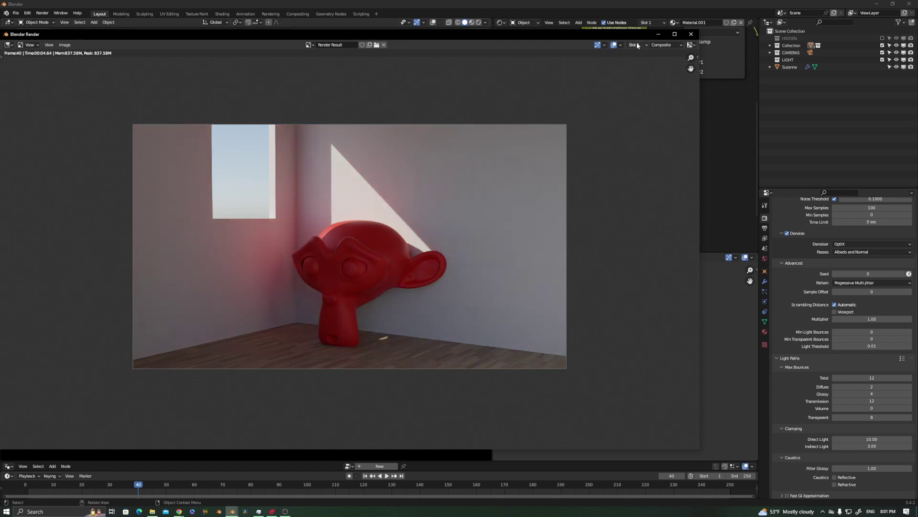
pyautogui.press('j')
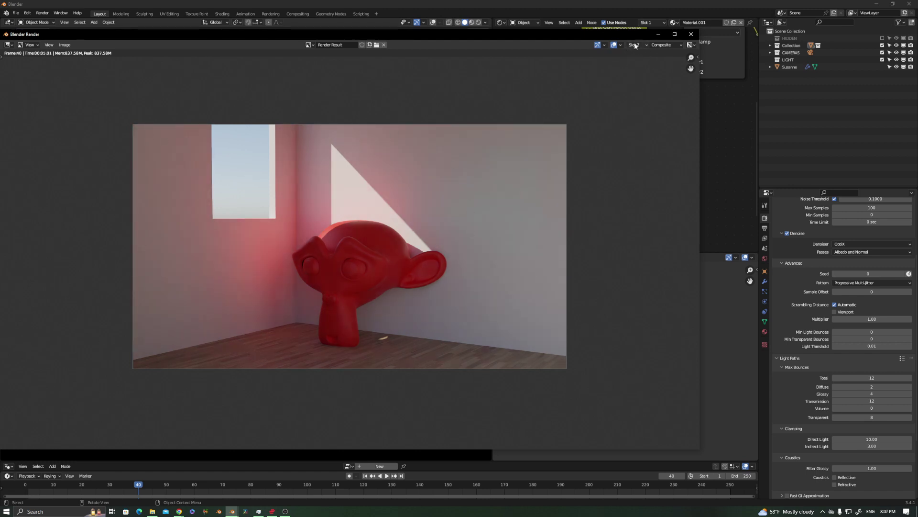
pyautogui.press('j')
pyautogui.press('j')
pyautogui.press('j')
pyautogui.press('j')
pyautogui.press('j')
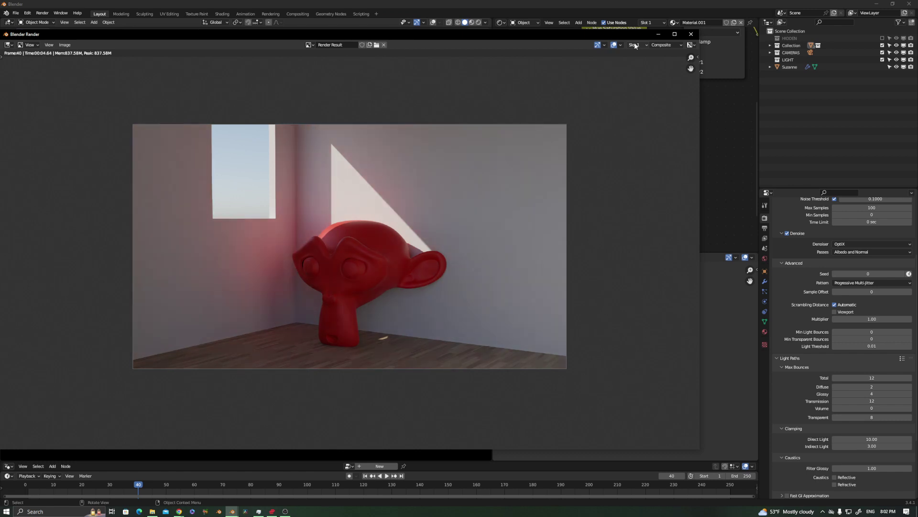
pyautogui.press('j')
pyautogui.press('j')
pyautogui.press('j')
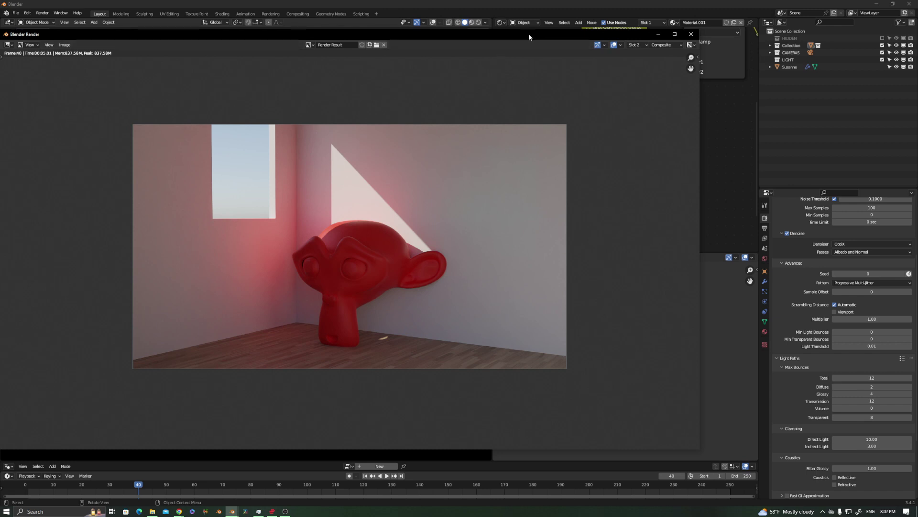
# Move the render window lower to uncover part of the floor's shader nodes
pyautogui.moveTo(529, 34); pyautogui.dragTo(563, 67)
pyautogui.moveTo(735, 63); pyautogui.dragTo(643, 103)
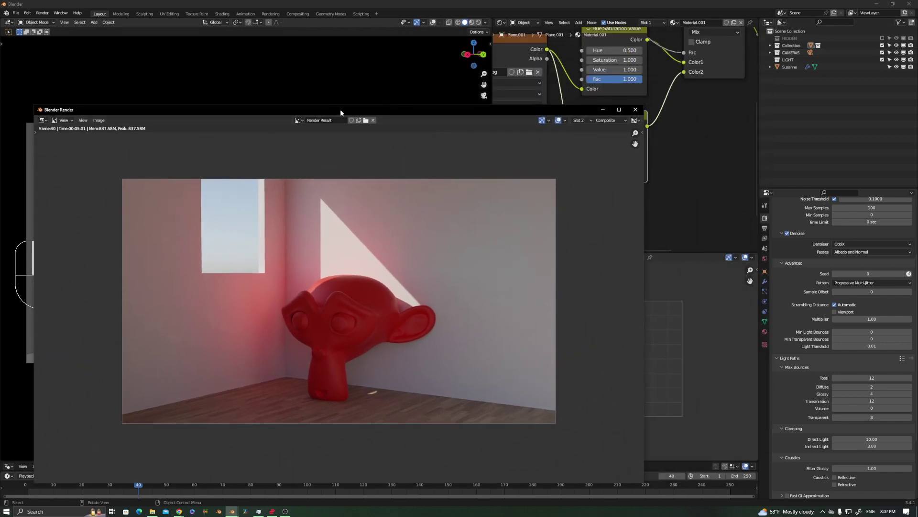